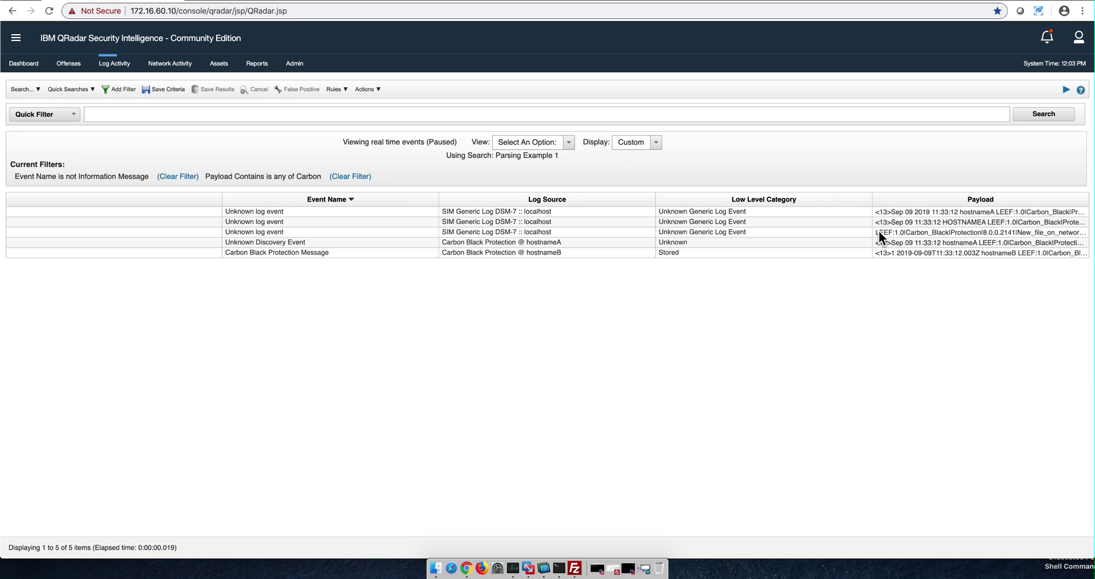
Open the details of the stored Carbon Black Protection Message event, review its payload, and return to the event list.
{"action": "left_click", "coordinate": [879, 231]}
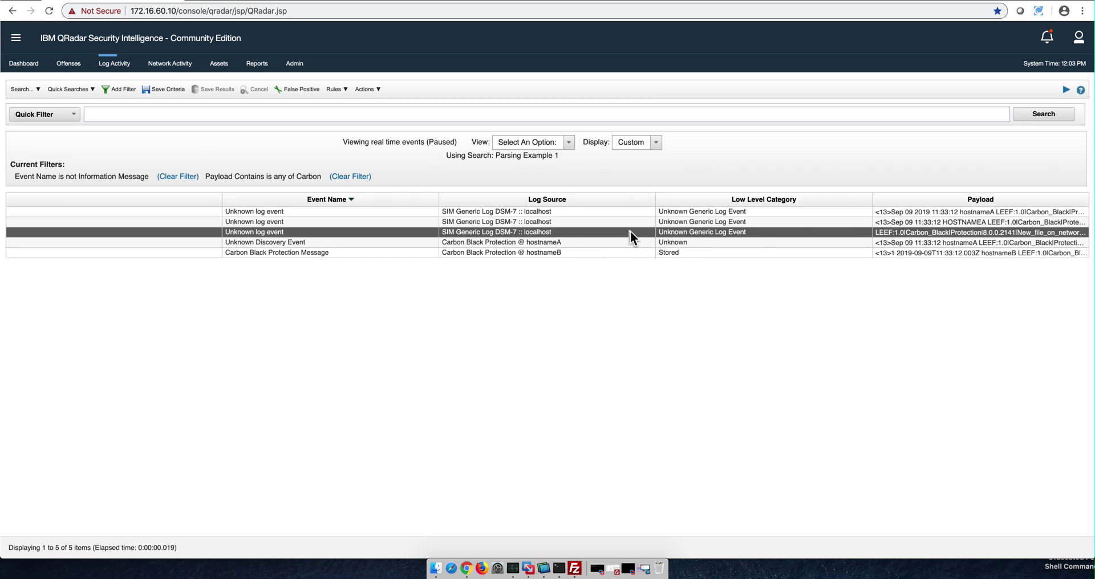
{"action": "left_click", "coordinate": [610, 254]}
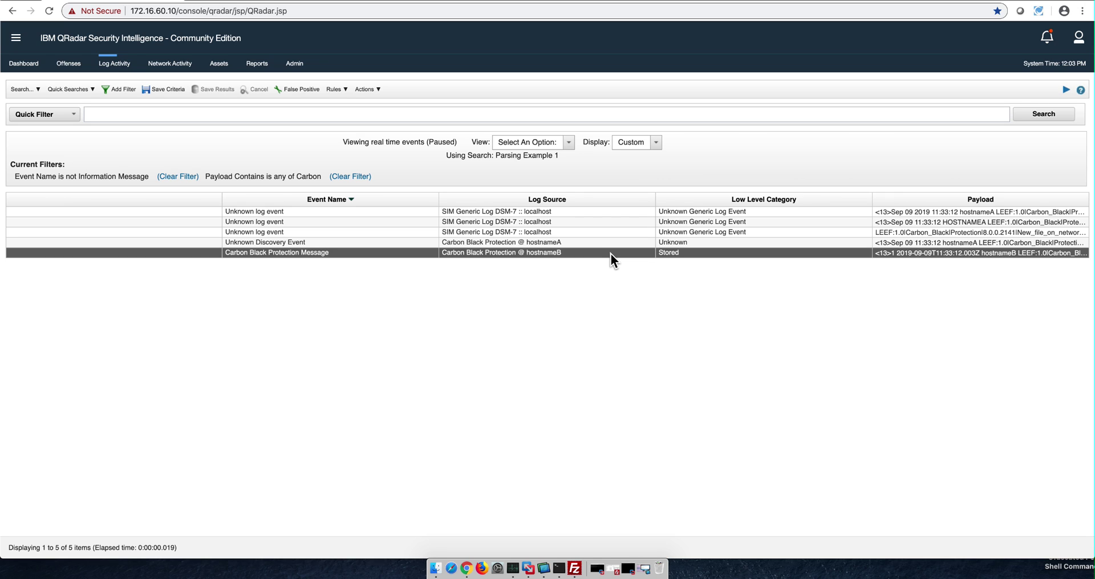
{"action": "double_click", "coordinate": [611, 253]}
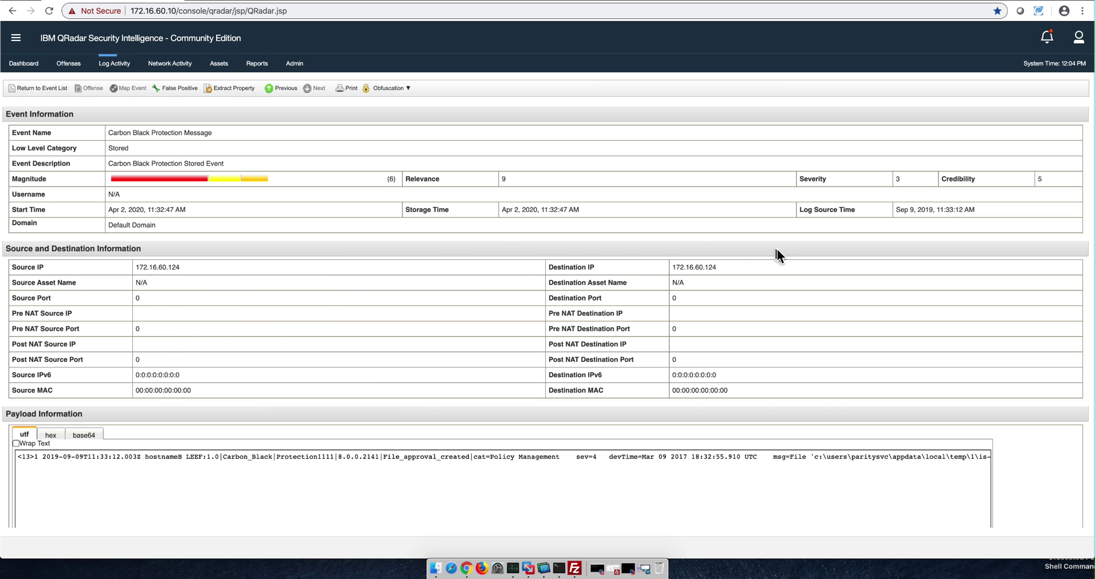
{"action": "mouse_move", "coordinate": [704, 273]}
{"action": "left_click", "coordinate": [47, 89]}
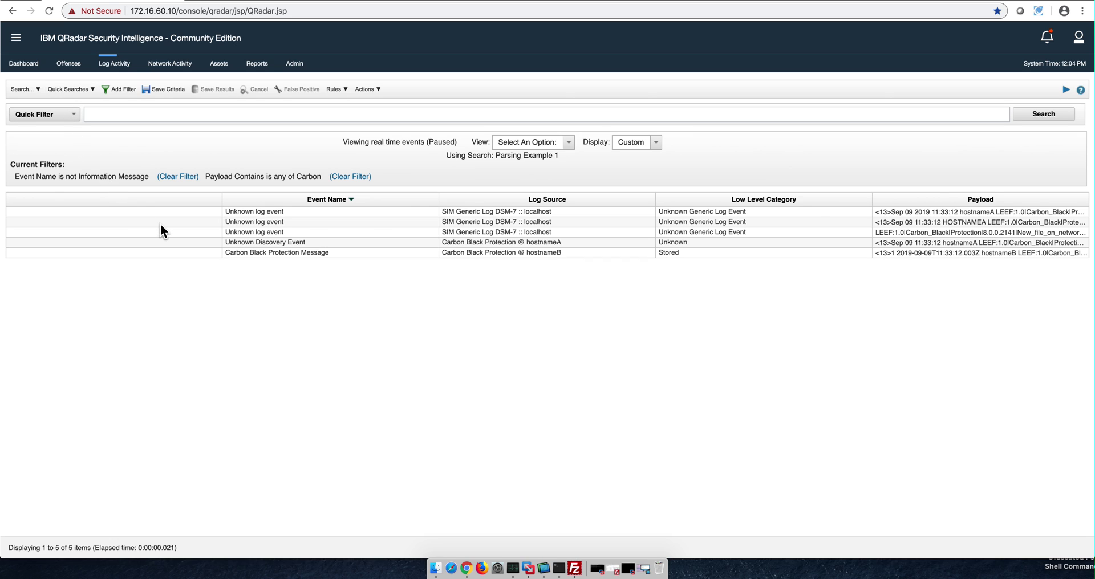
Review the details of the second unknown log event, then reopen the stored Carbon Black Protection Message event.
{"action": "double_click", "coordinate": [161, 225]}
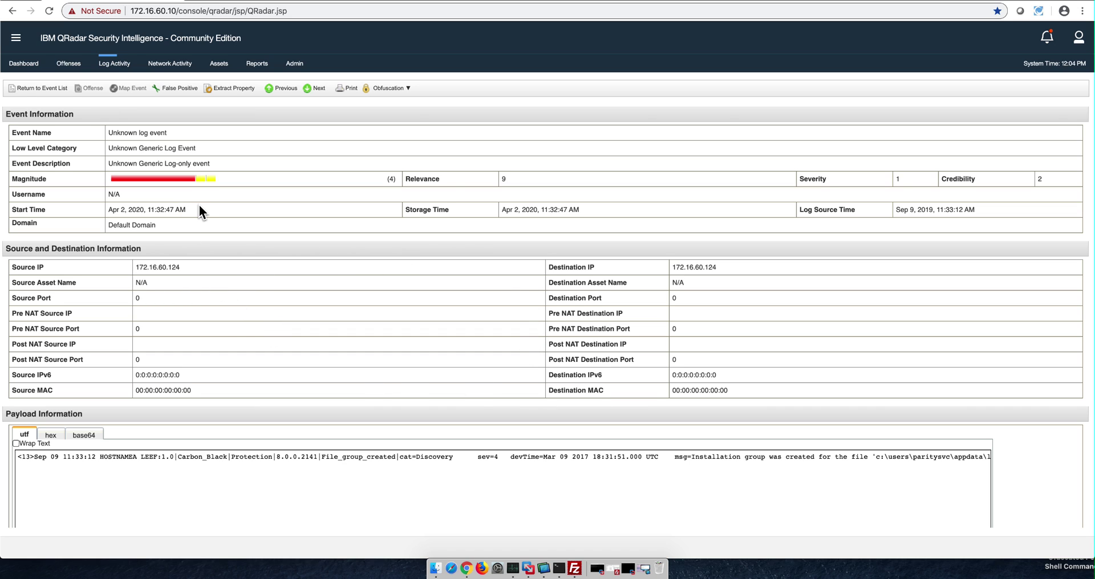
{"action": "left_click", "coordinate": [57, 87]}
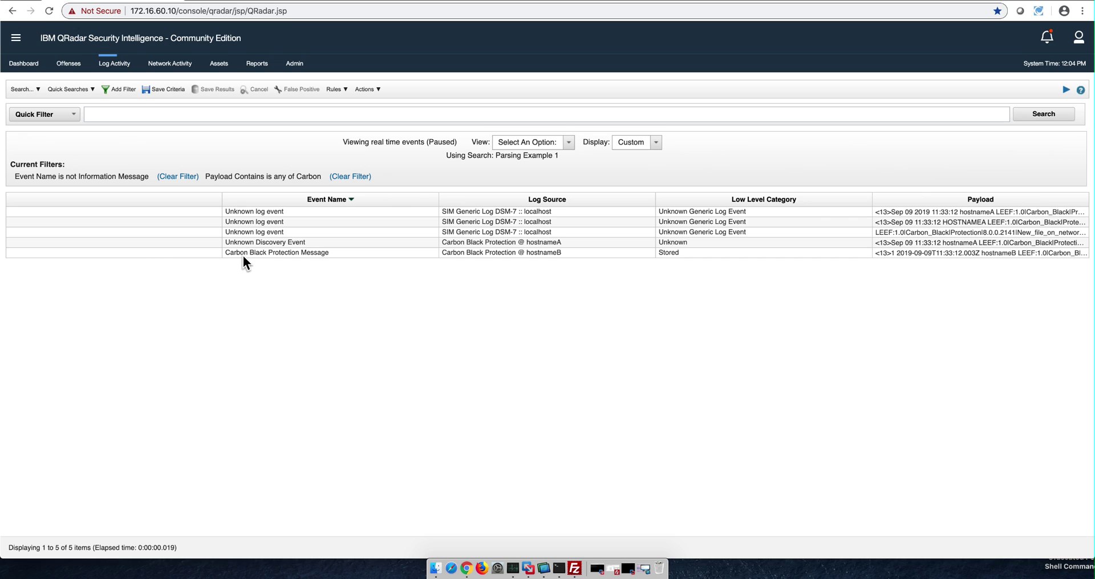
{"action": "left_click", "coordinate": [254, 256]}
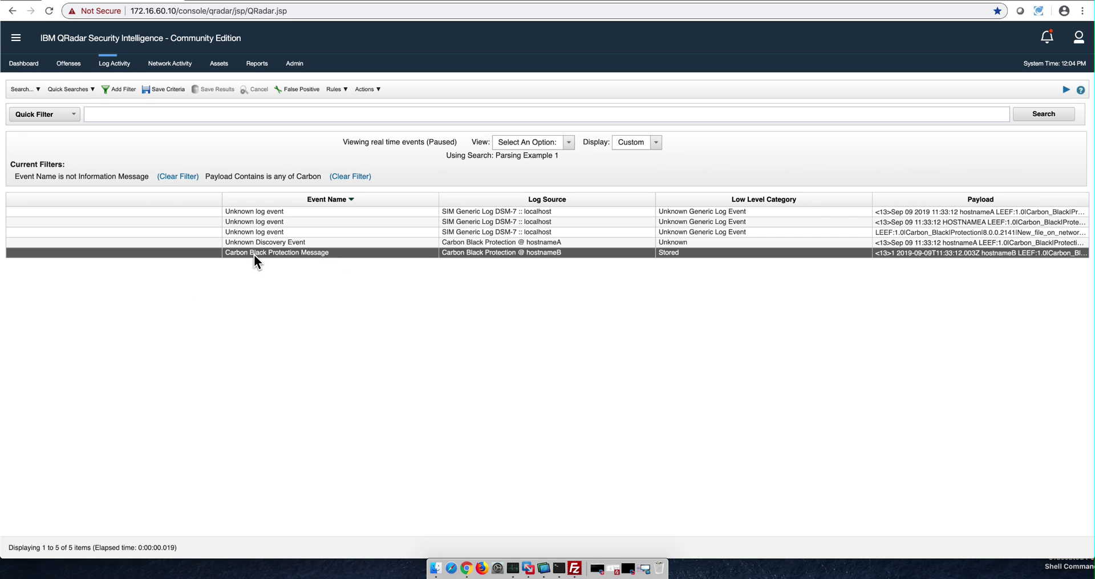
{"action": "double_click", "coordinate": [223, 254]}
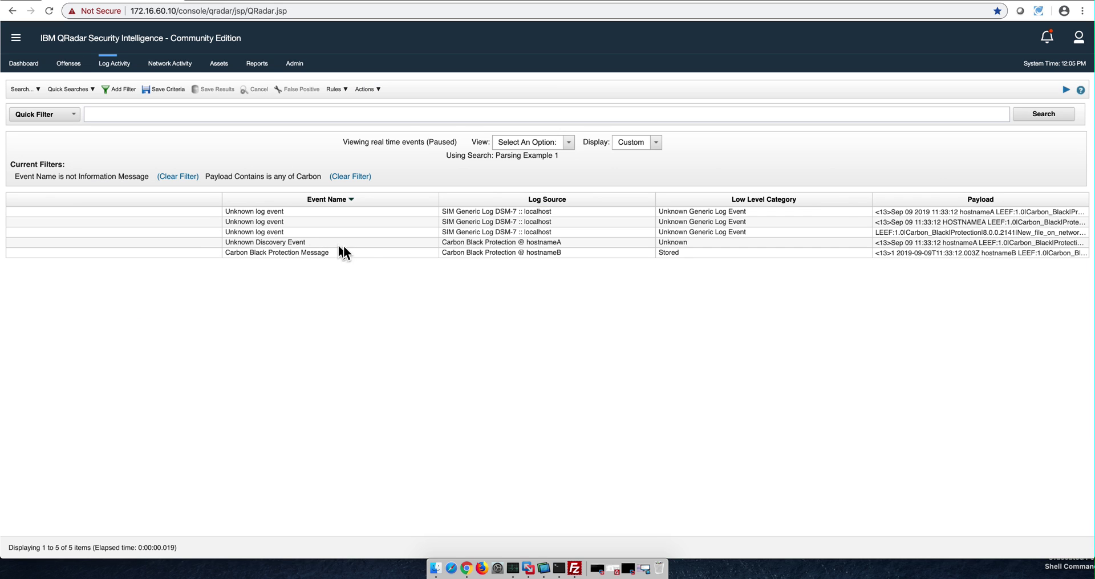
View the stored Carbon Black Protection Message event in the DSM Editor.
{"action": "left_click", "coordinate": [390, 251]}
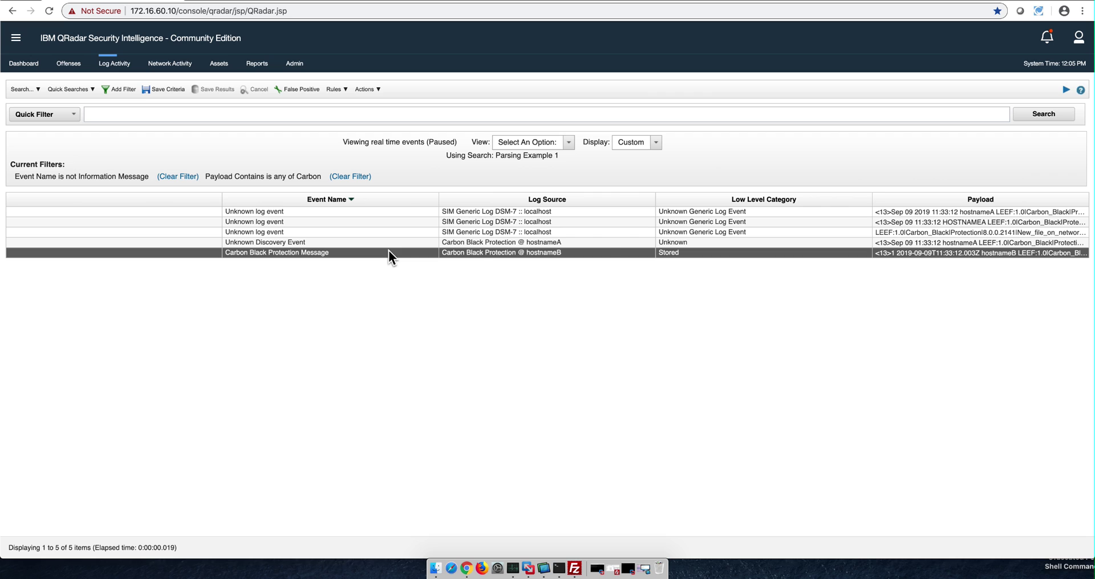
{"action": "right_click", "coordinate": [389, 251]}
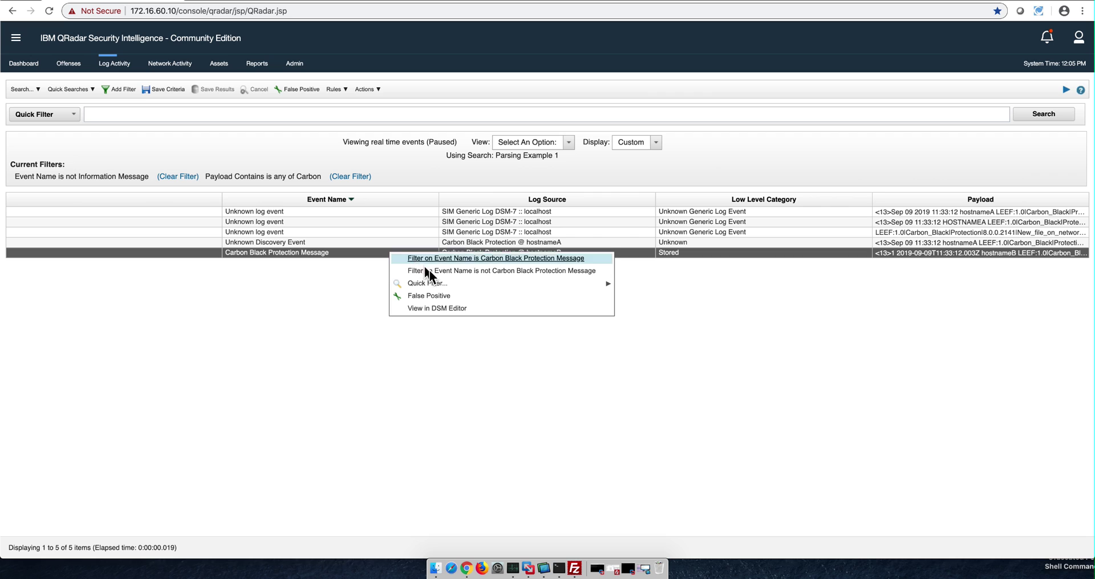
{"action": "left_click", "coordinate": [439, 308]}
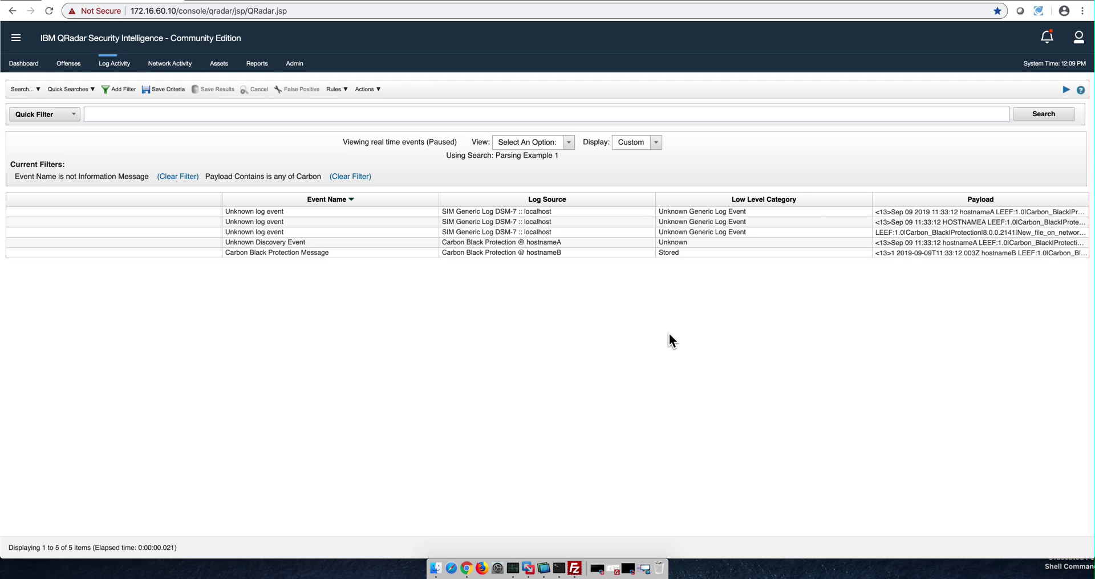
Open the Unknown Discovery Event from hostnameA and examine its details and payload.
{"action": "left_click", "coordinate": [583, 244]}
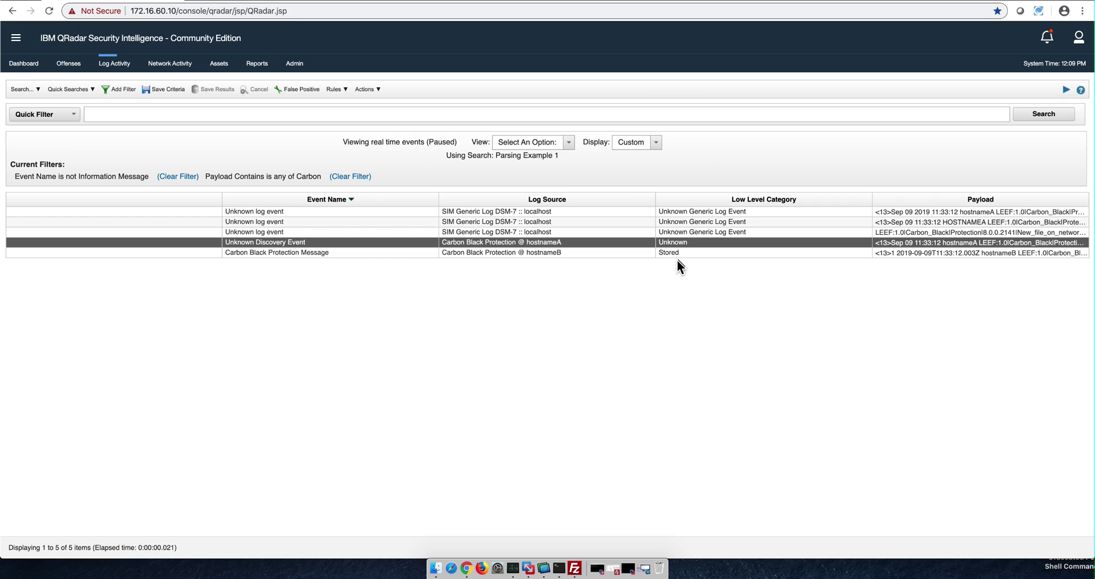
{"action": "mouse_move", "coordinate": [668, 244]}
{"action": "double_click", "coordinate": [631, 243]}
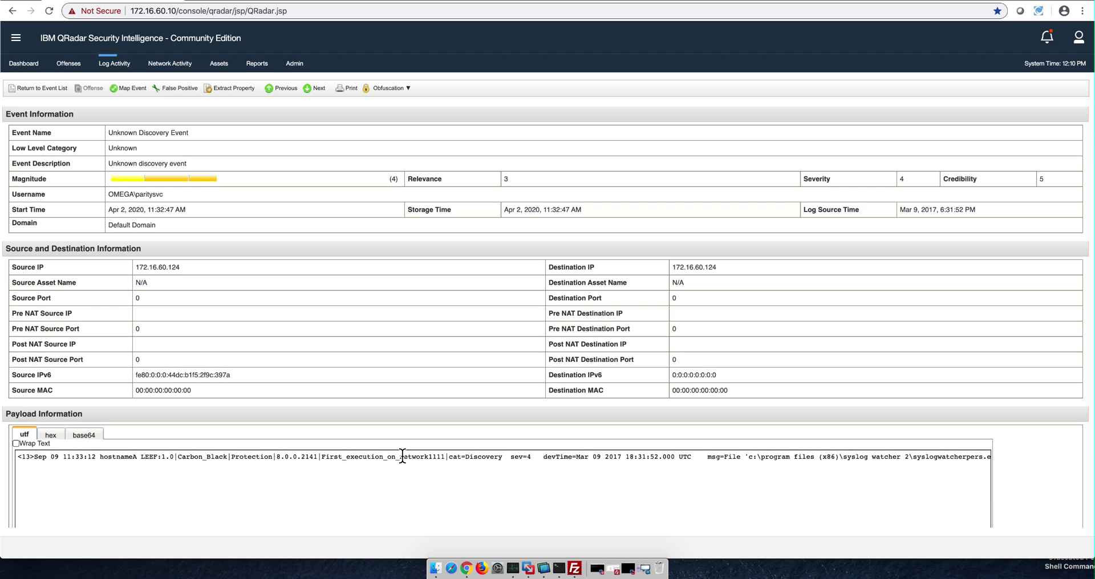
Look at the Map Event form of the Unknown Discovery Event, close it, and return to the event list.
{"action": "left_click", "coordinate": [131, 90]}
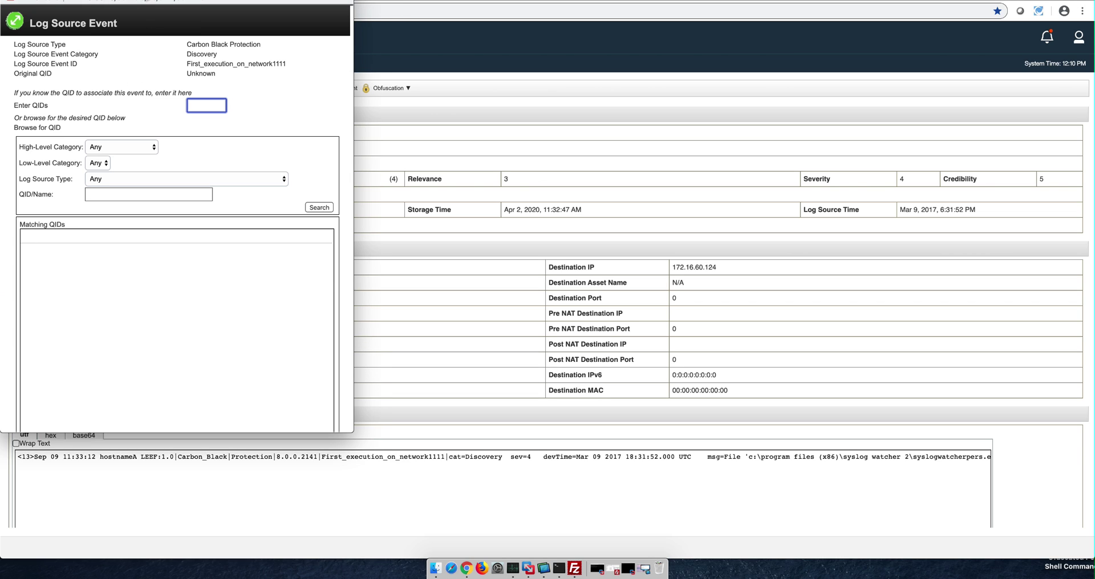
{"action": "left_click_drag", "start_coordinate": [151, 0], "coordinate": [151, 63]}
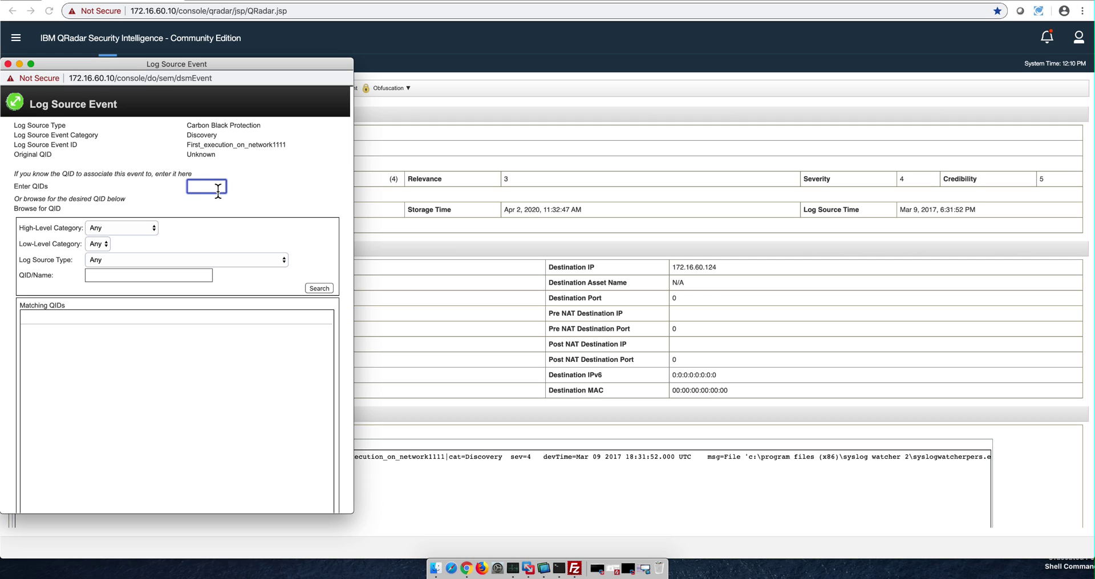
{"action": "left_click", "coordinate": [7, 64]}
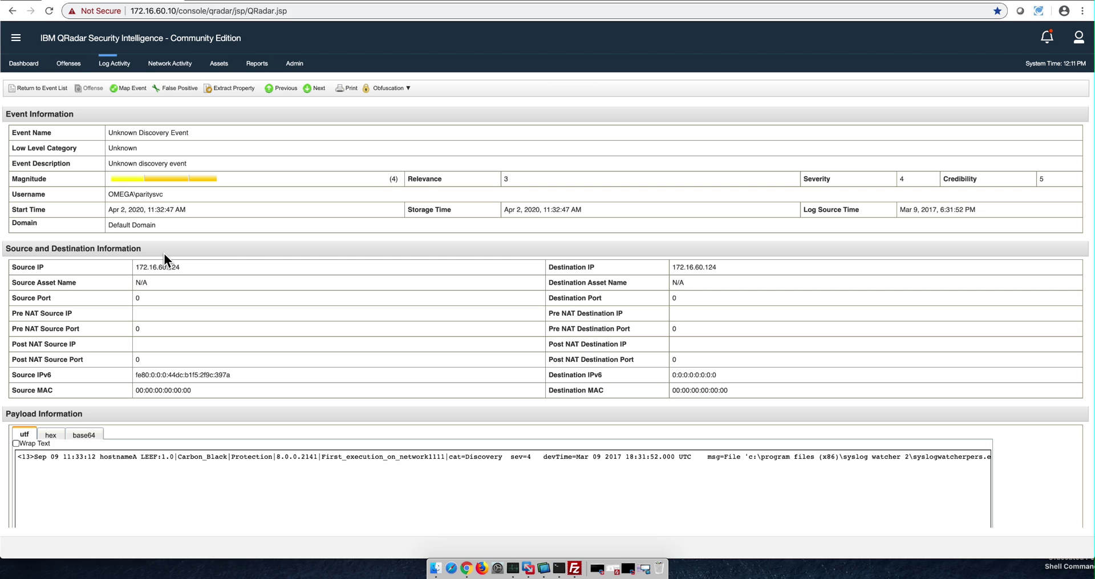
{"action": "left_click", "coordinate": [39, 88]}
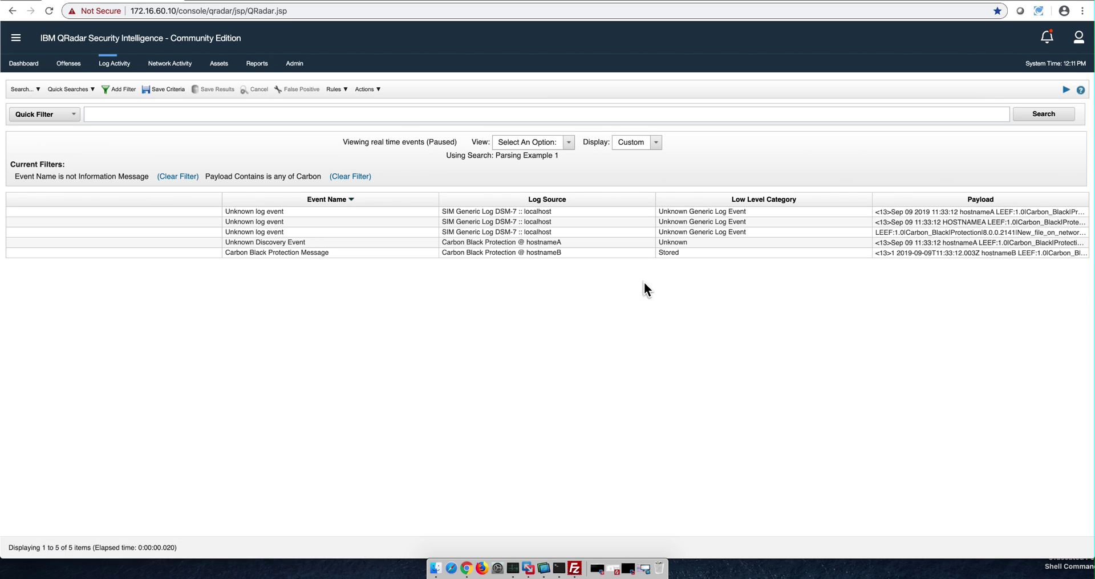
Check the availability of event mapping for the stored Carbon Black Protection Message event and the second unknown log event.
{"action": "double_click", "coordinate": [669, 253]}
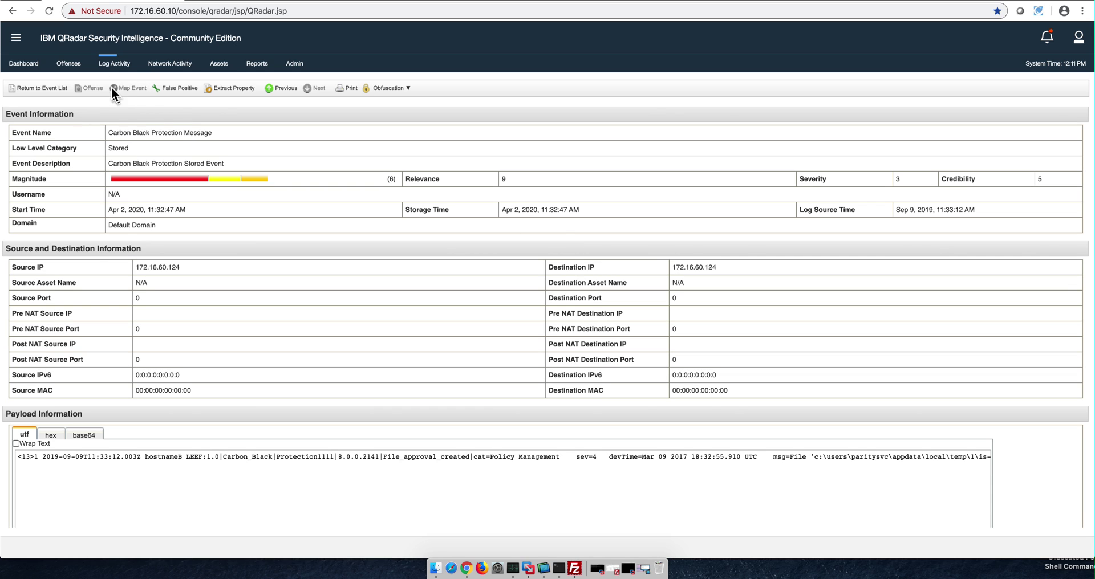
{"action": "left_click", "coordinate": [32, 88]}
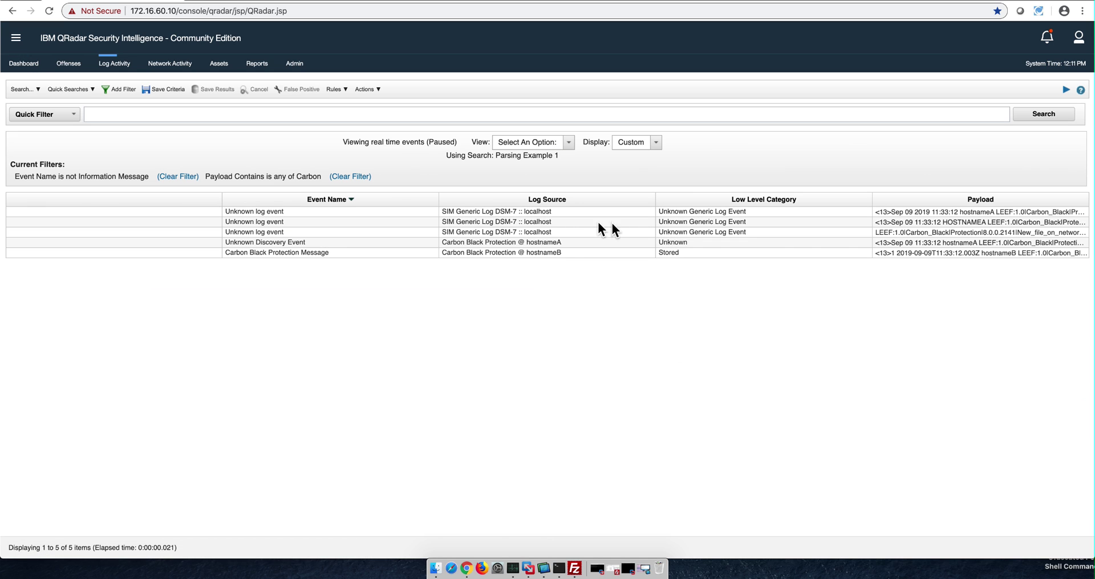
{"action": "left_click", "coordinate": [549, 222]}
{"action": "double_click", "coordinate": [549, 222]}
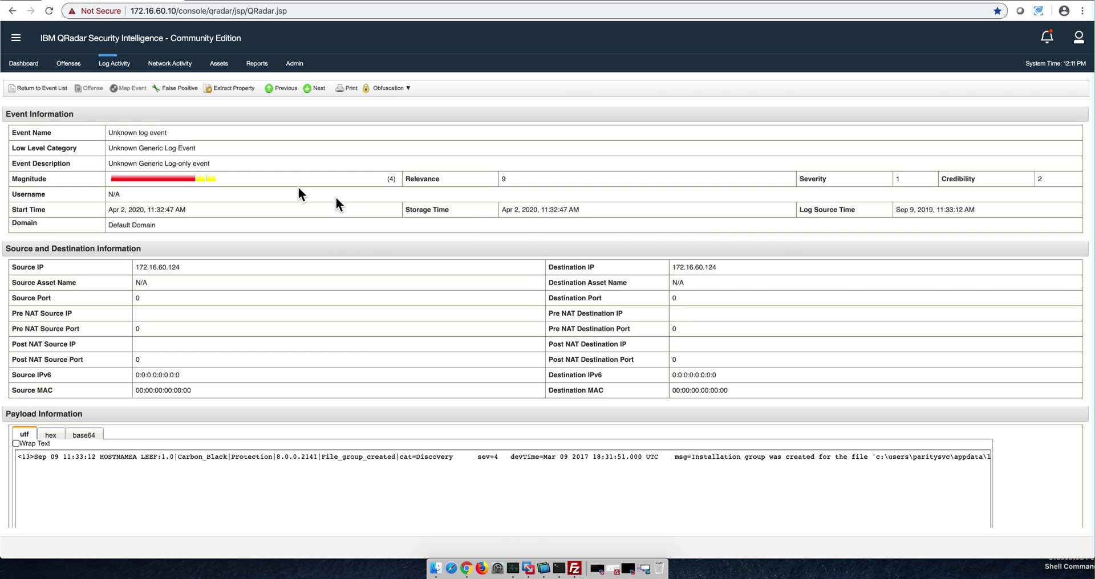
{"action": "left_click", "coordinate": [49, 90]}
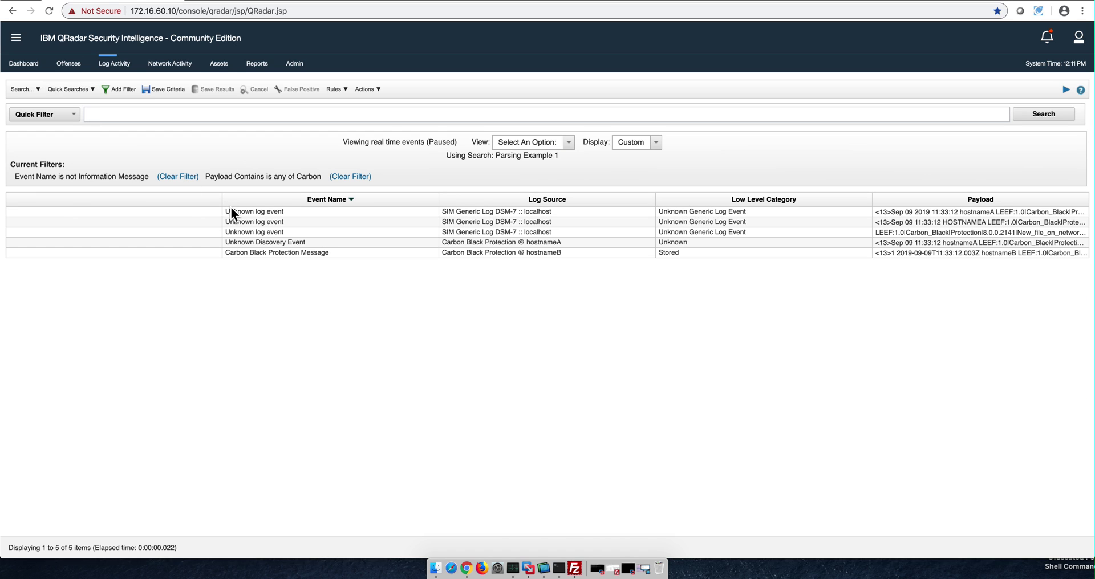
View the Unknown Discovery Event from hostnameA in the DSM Editor and expand its Event ID property.
{"action": "left_click", "coordinate": [543, 240]}
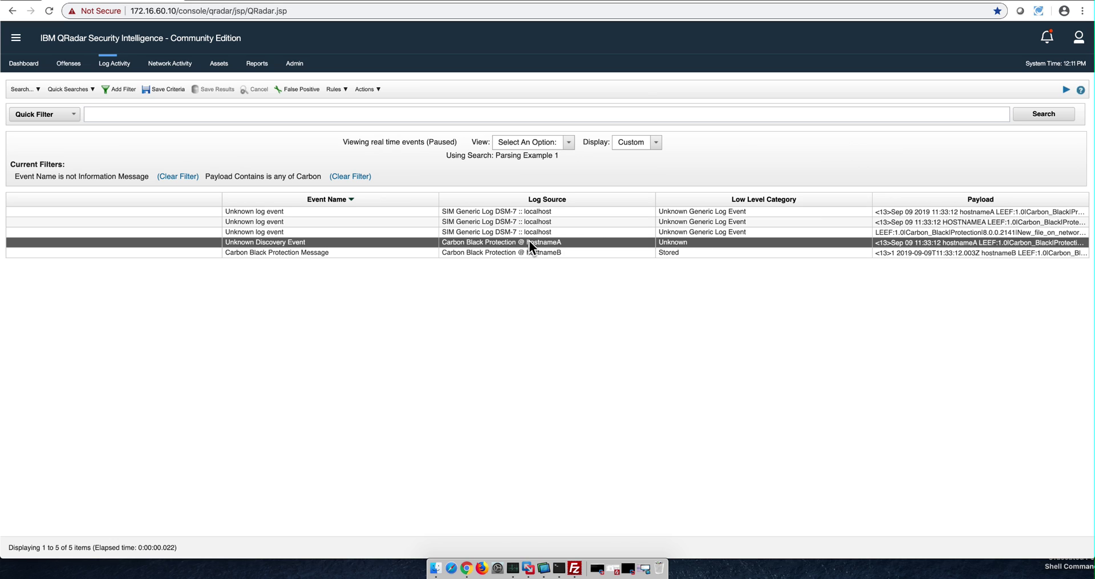
{"action": "right_click", "coordinate": [529, 241]}
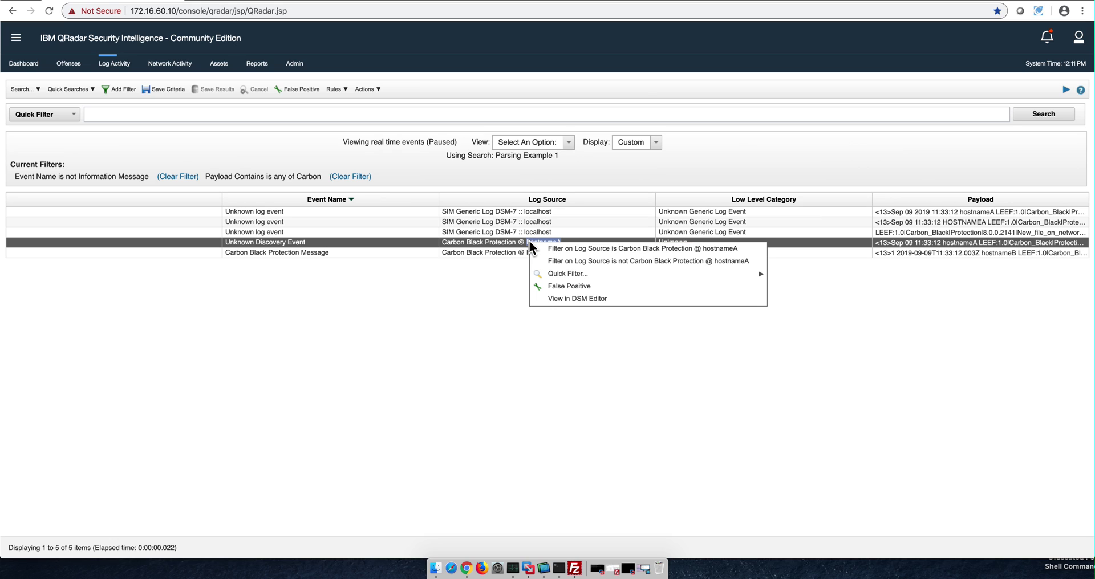
{"action": "left_click", "coordinate": [566, 299]}
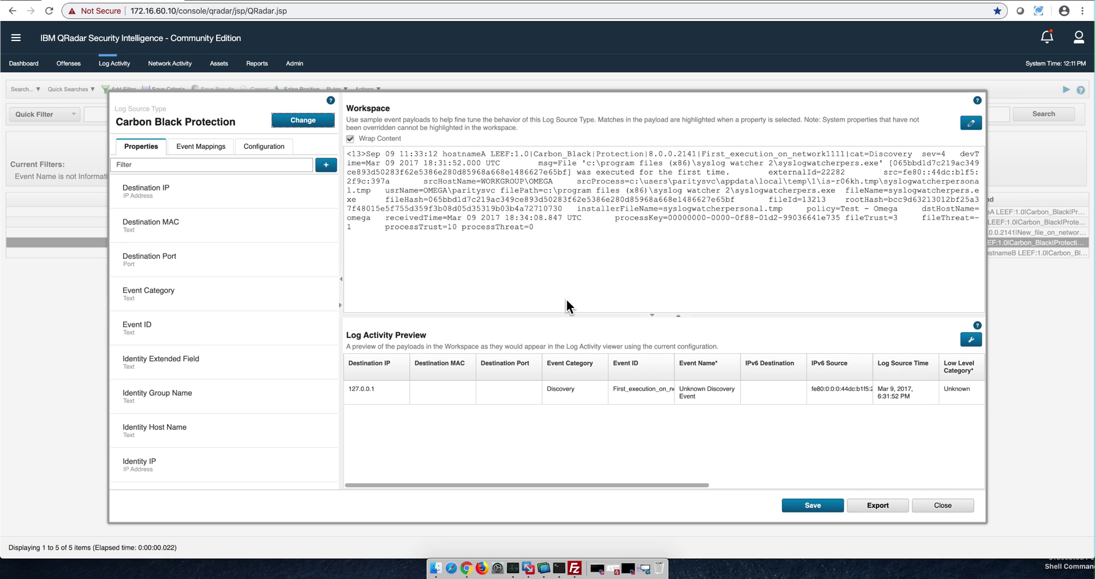
{"action": "left_click", "coordinate": [661, 390]}
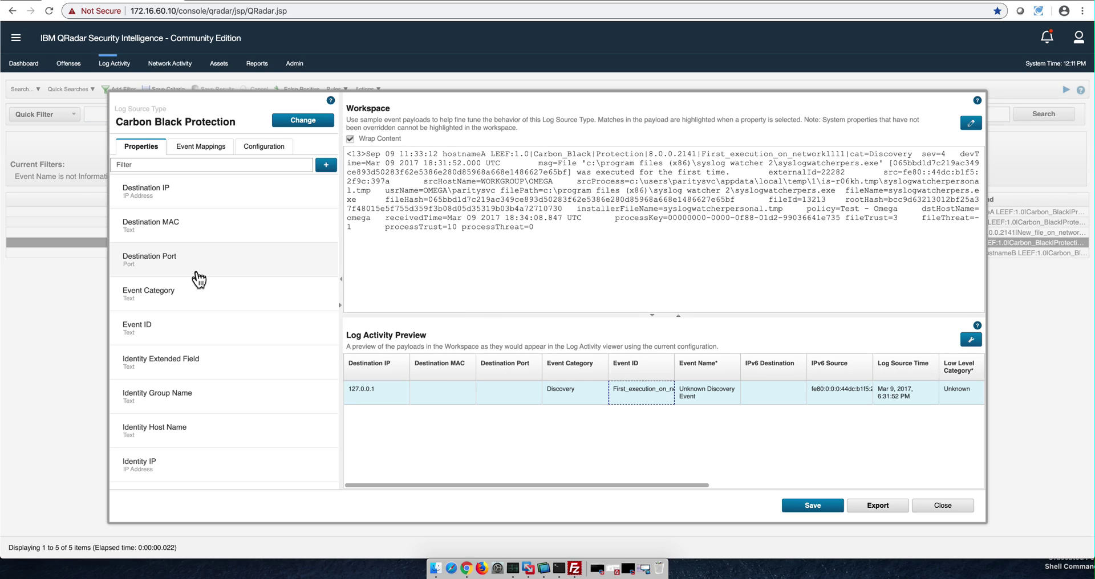
{"action": "left_click", "coordinate": [157, 331]}
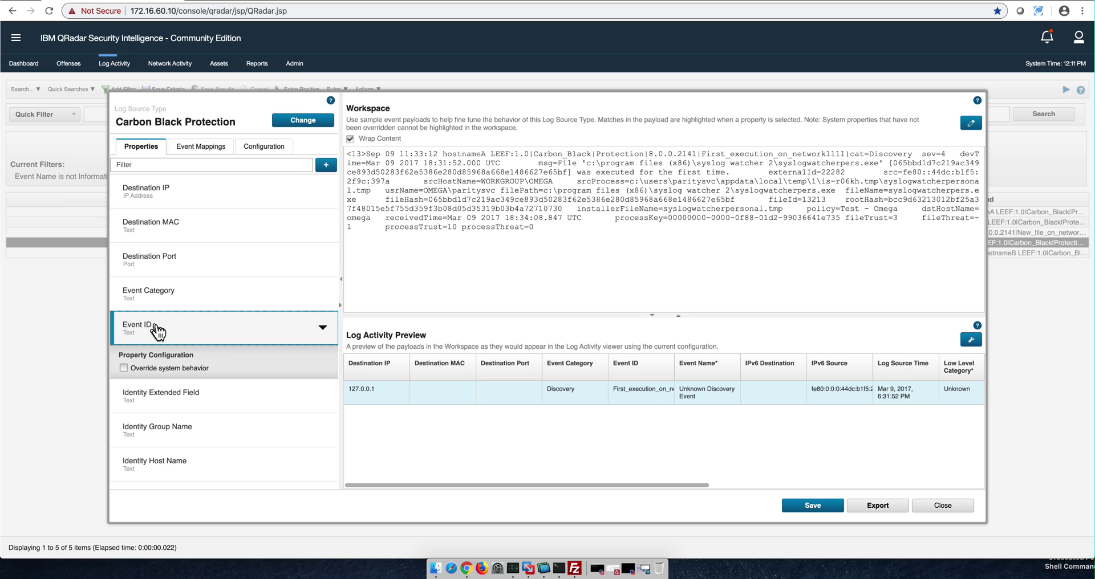
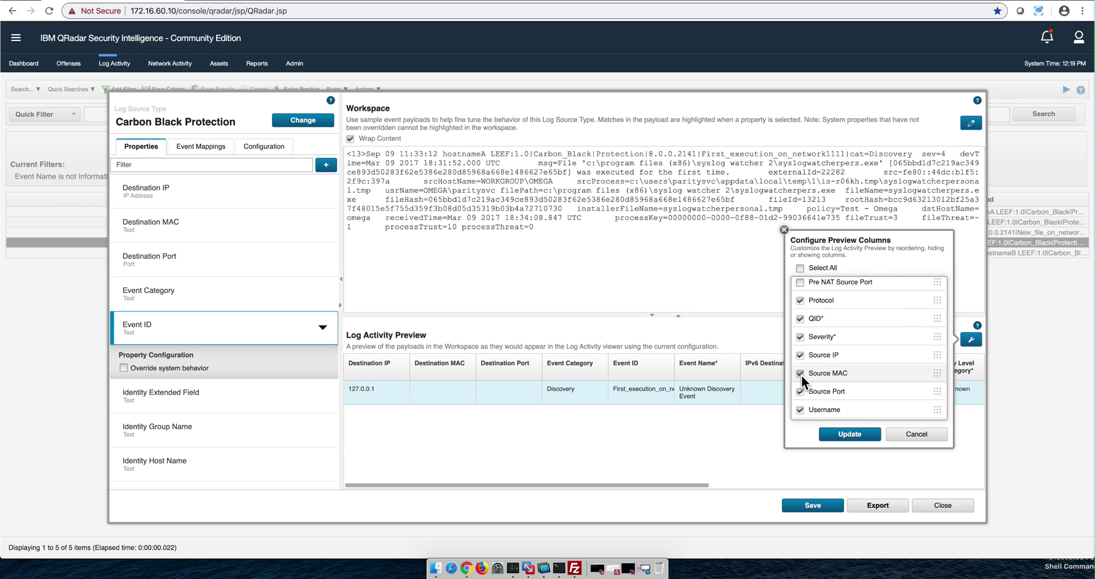
Hide the Source MAC, Source Port and Username columns in the Log Activity Preview and apply the column configuration.
{"action": "left_click", "coordinate": [799, 374]}
{"action": "left_click", "coordinate": [801, 393]}
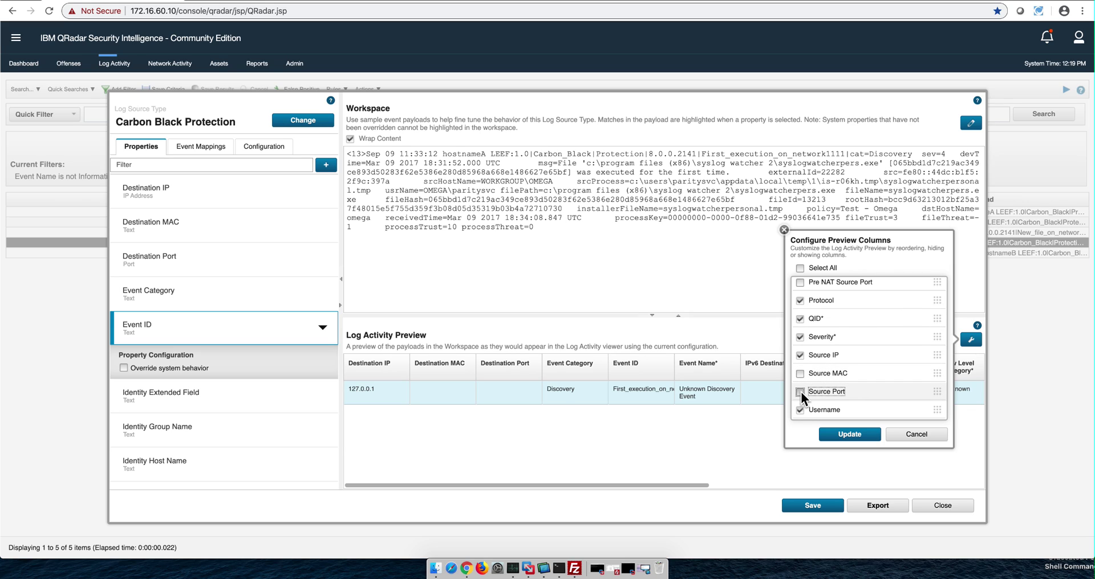
{"action": "left_click", "coordinate": [800, 410]}
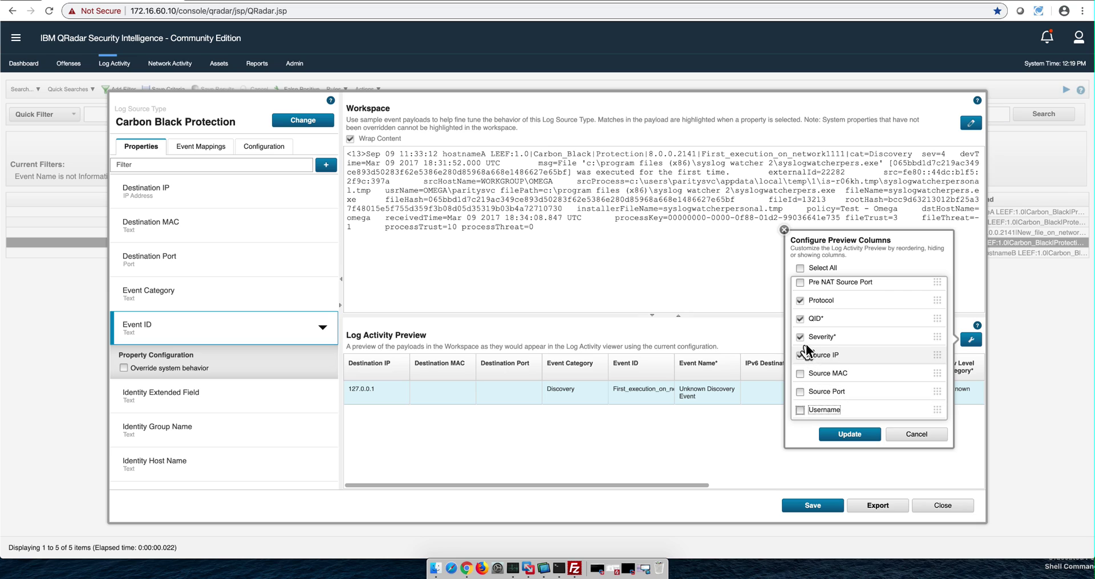
{"action": "left_click", "coordinate": [854, 438]}
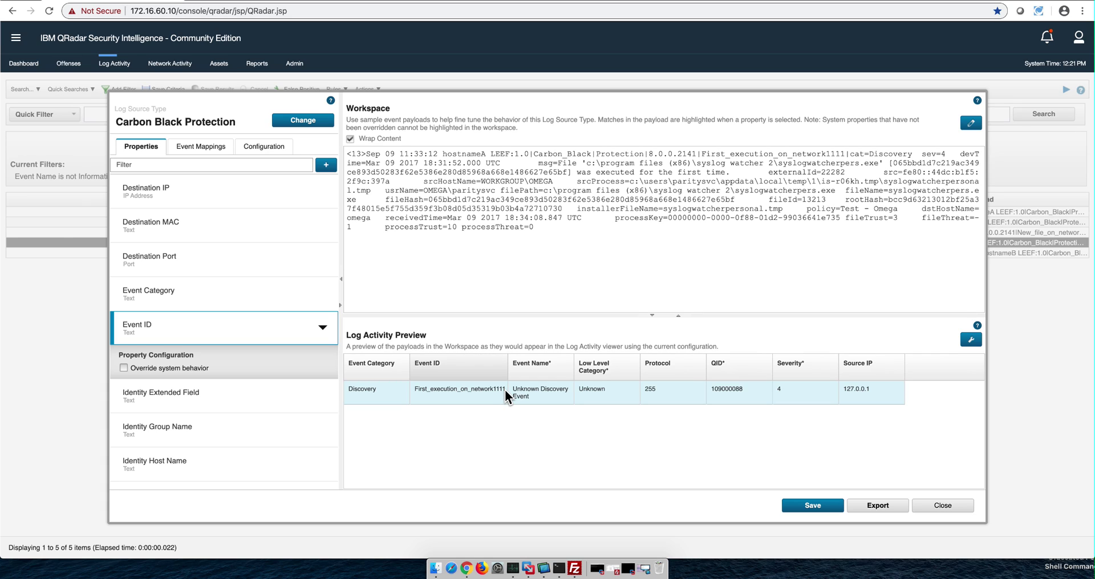
Start a new event mapping with the copied Event ID First_execution_on_network1111 and the Event Category Discovery.
{"action": "left_click_drag", "start_coordinate": [505, 395], "coordinate": [415, 393]}
{"action": "key", "text": "super+c"}
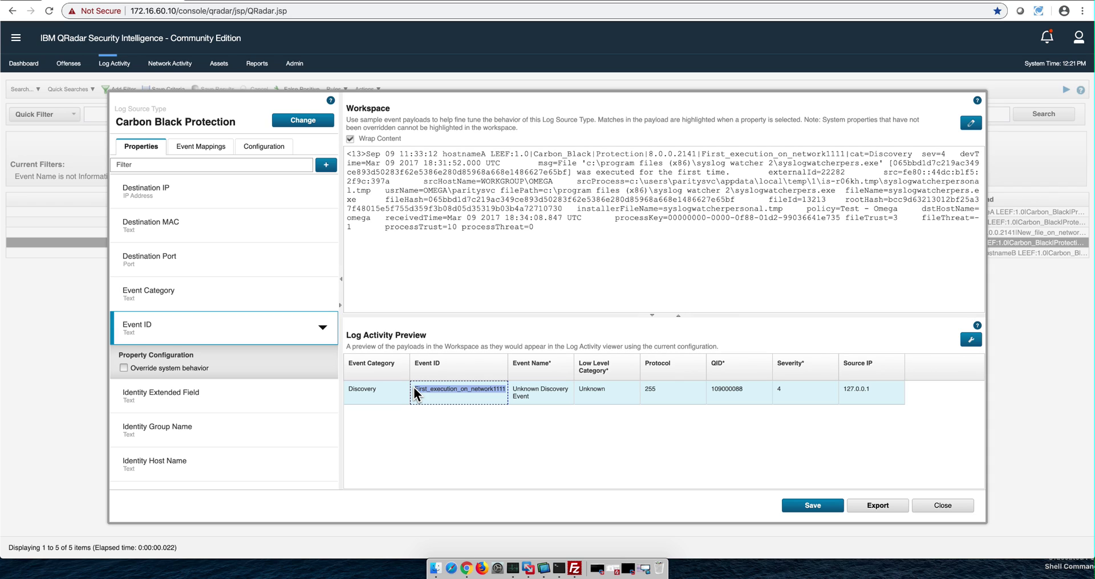
{"action": "left_click", "coordinate": [211, 150]}
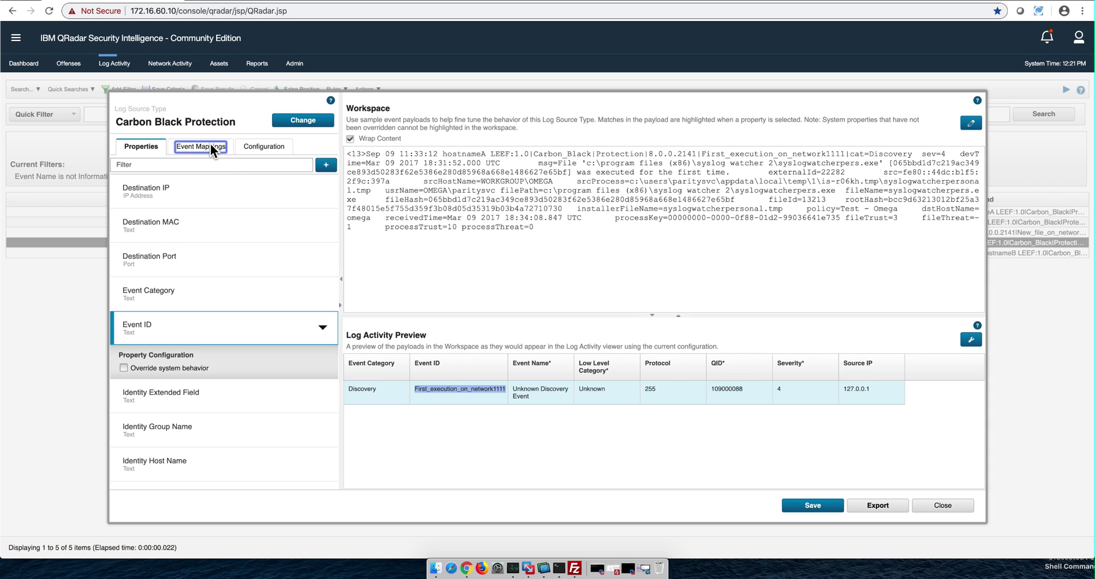
{"action": "left_click", "coordinate": [326, 165]}
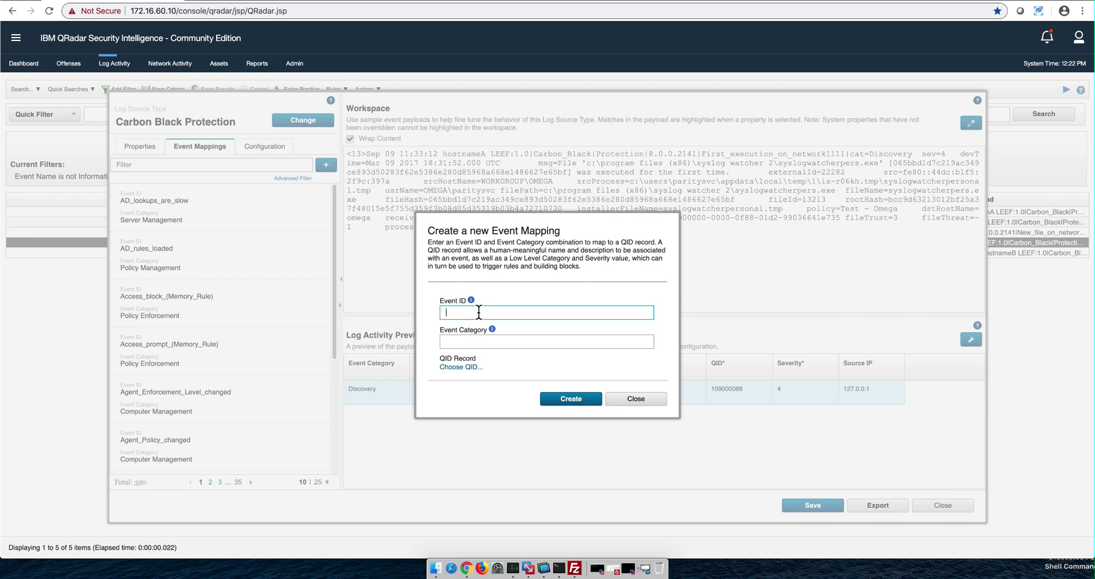
{"action": "key", "text": "super+v"}
{"action": "left_click", "coordinate": [452, 341]}
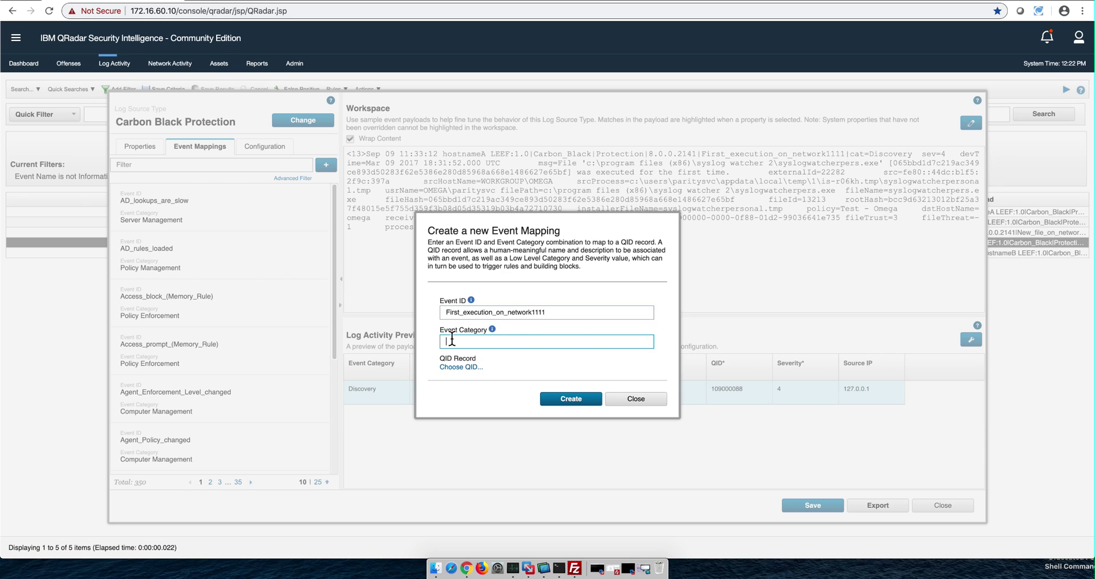
{"action": "type", "text": "Discovery"}
Start a new QID record for the event mapping, named First_execution_on_network, with the description Some desc.
{"action": "left_click", "coordinate": [460, 368]}
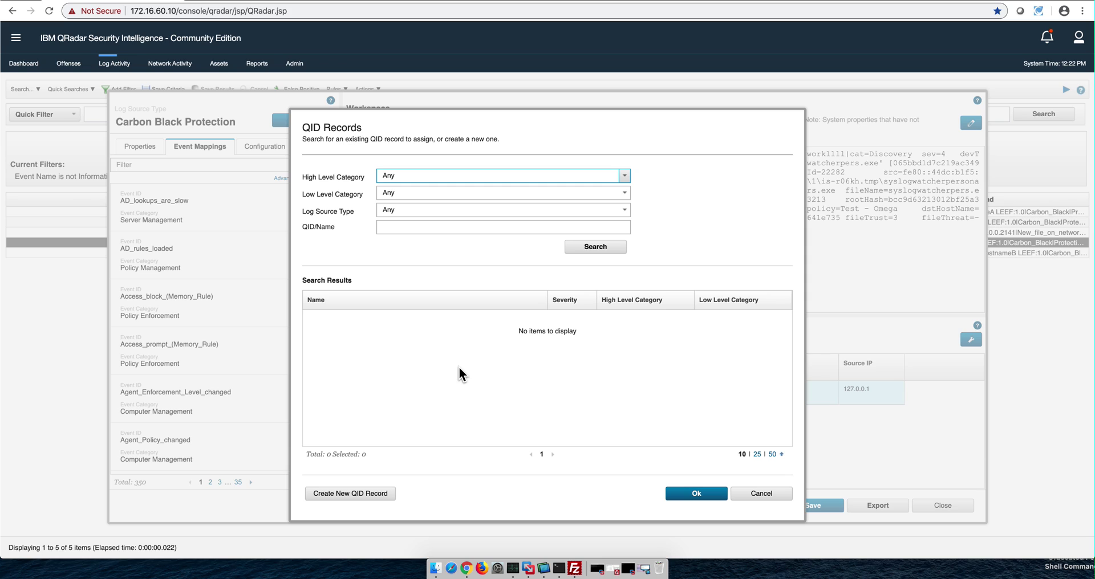
{"action": "left_click", "coordinate": [350, 494]}
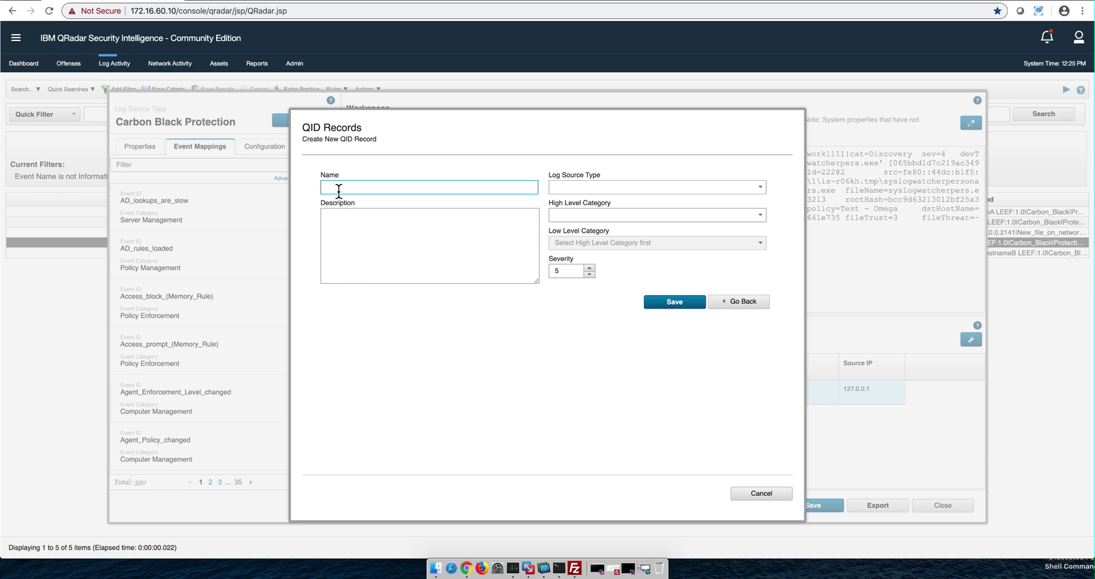
{"action": "key", "text": "super+v"}
{"action": "key", "text": "BackSpace"}
{"action": "key", "text": "BackSpace"}
{"action": "left_click", "coordinate": [331, 219]}
{"action": "left_click", "coordinate": [331, 219]}
{"action": "type", "text": "Some"}
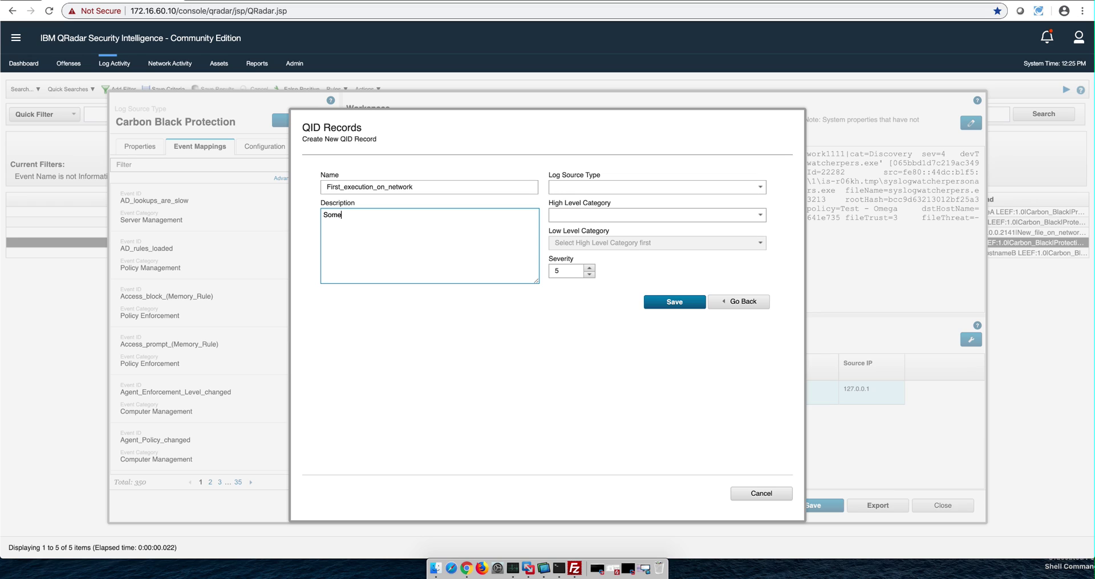
{"action": "type", "text": " desc"}
Set the QID record's log source type to Carbon Black Protection, high level category to Access and low level category to ACL Deny.
{"action": "left_click", "coordinate": [674, 190]}
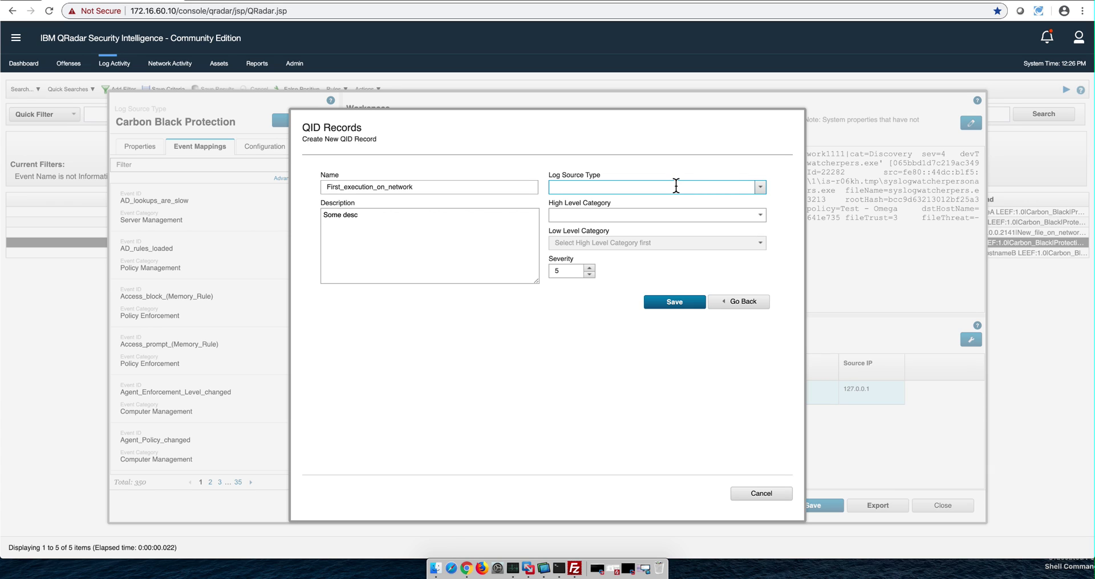
{"action": "type", "text": "Carbon Black"}
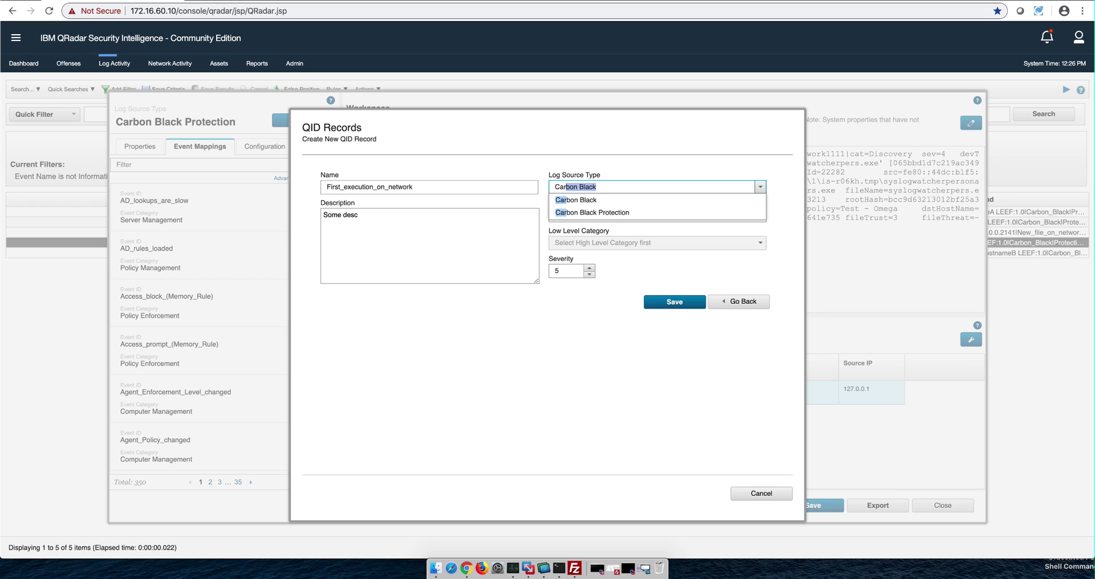
{"action": "left_click", "coordinate": [647, 213]}
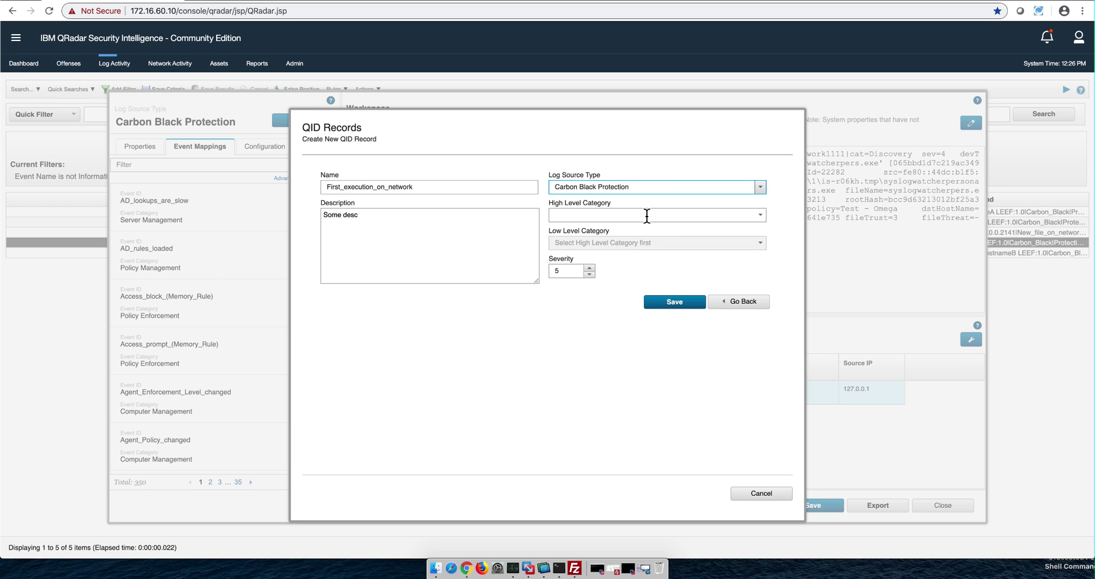
{"action": "left_click", "coordinate": [627, 215]}
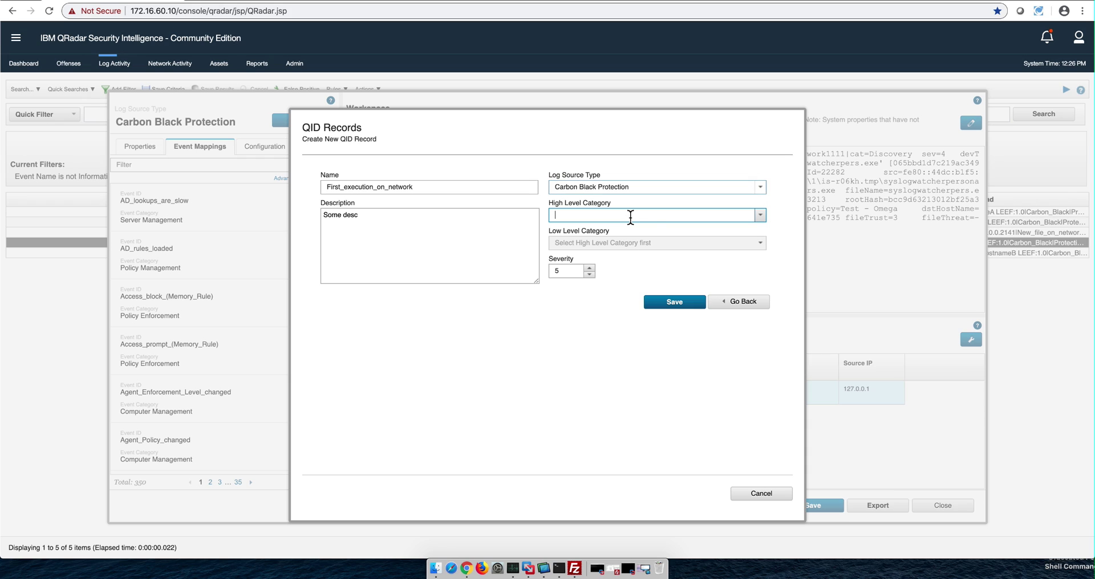
{"action": "left_click", "coordinate": [761, 216]}
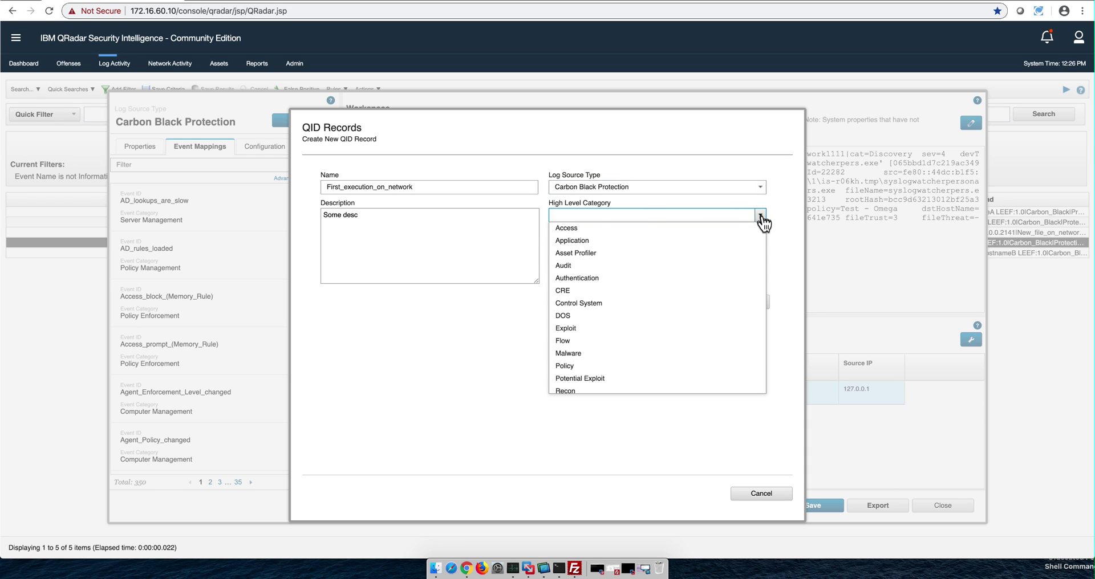
{"action": "left_click", "coordinate": [668, 234]}
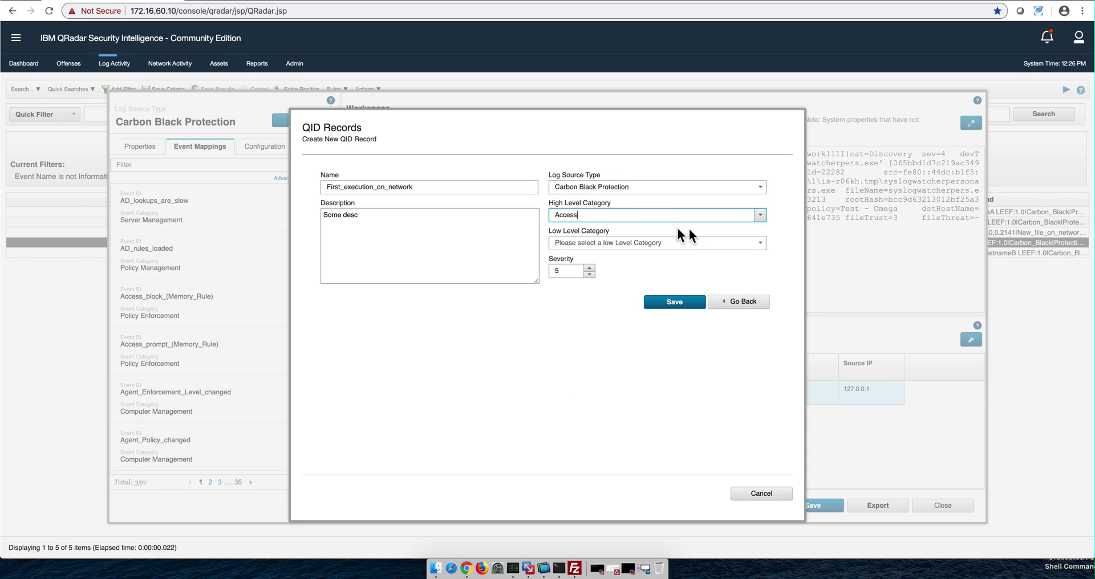
{"action": "left_click", "coordinate": [761, 244]}
{"action": "left_click", "coordinate": [704, 264]}
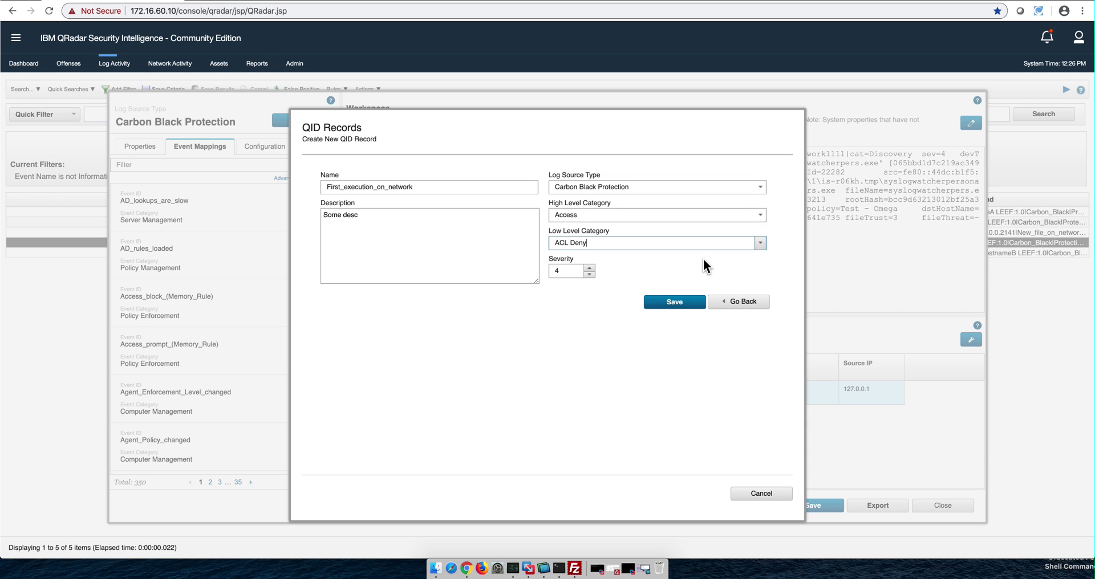
Save the First_execution_on_network QID record and create the event mapping with it.
{"action": "left_click", "coordinate": [687, 304]}
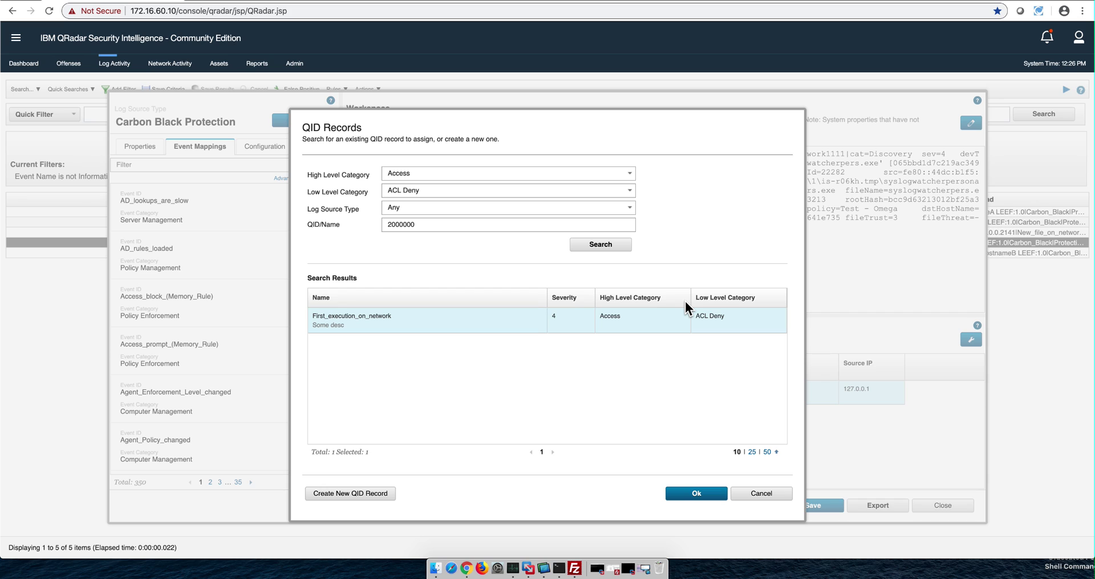
{"action": "left_click", "coordinate": [702, 494]}
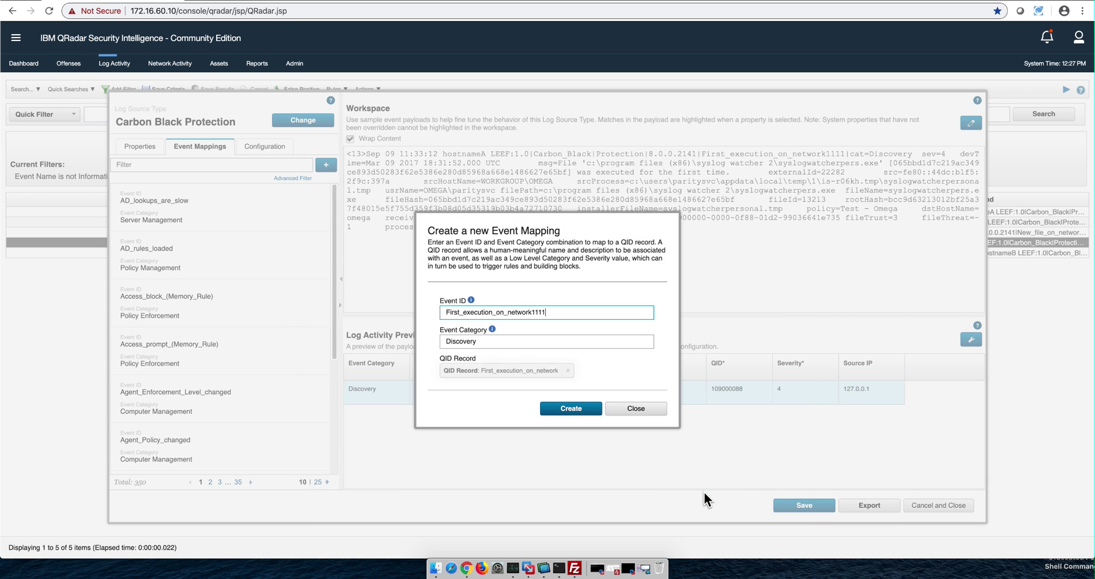
{"action": "left_click", "coordinate": [571, 409]}
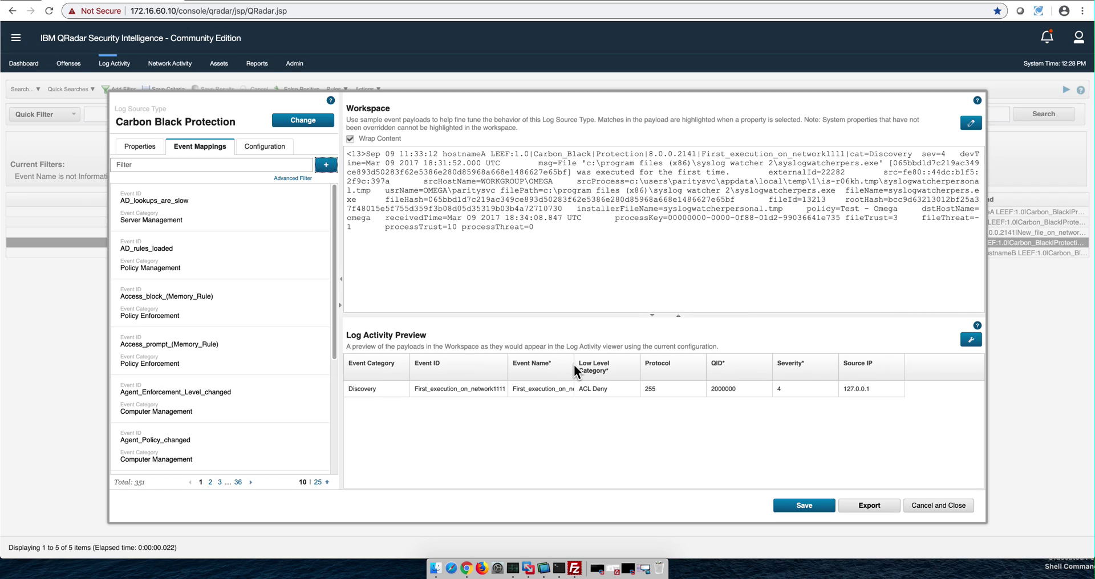
Widen the Event Name column in the Log Activity Preview, and save and close the Carbon Black Protection configuration.
{"action": "left_click_drag", "start_coordinate": [574, 367], "coordinate": [614, 370]}
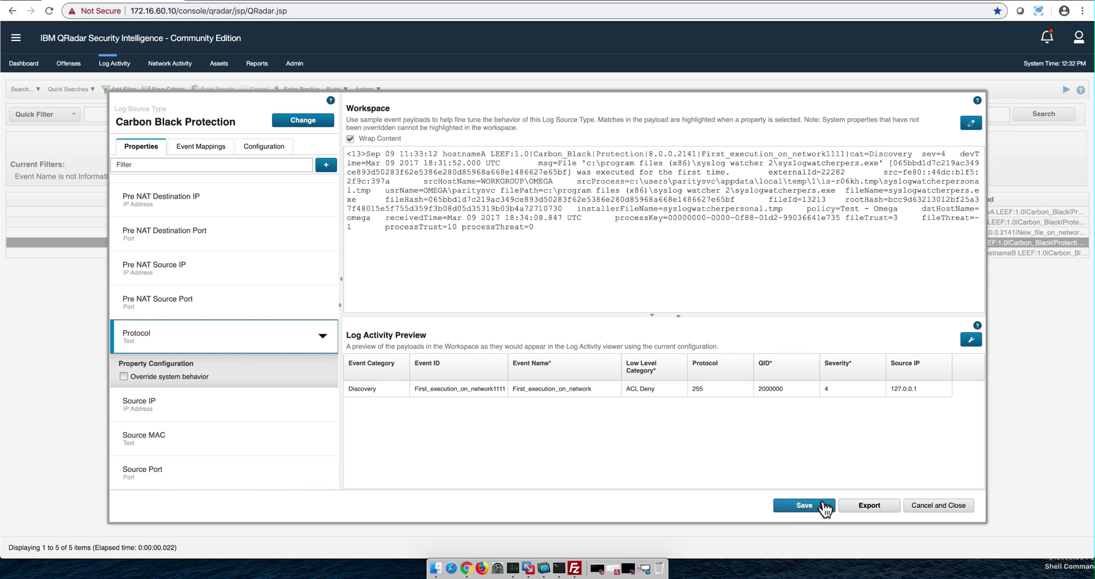
{"action": "left_click", "coordinate": [819, 508]}
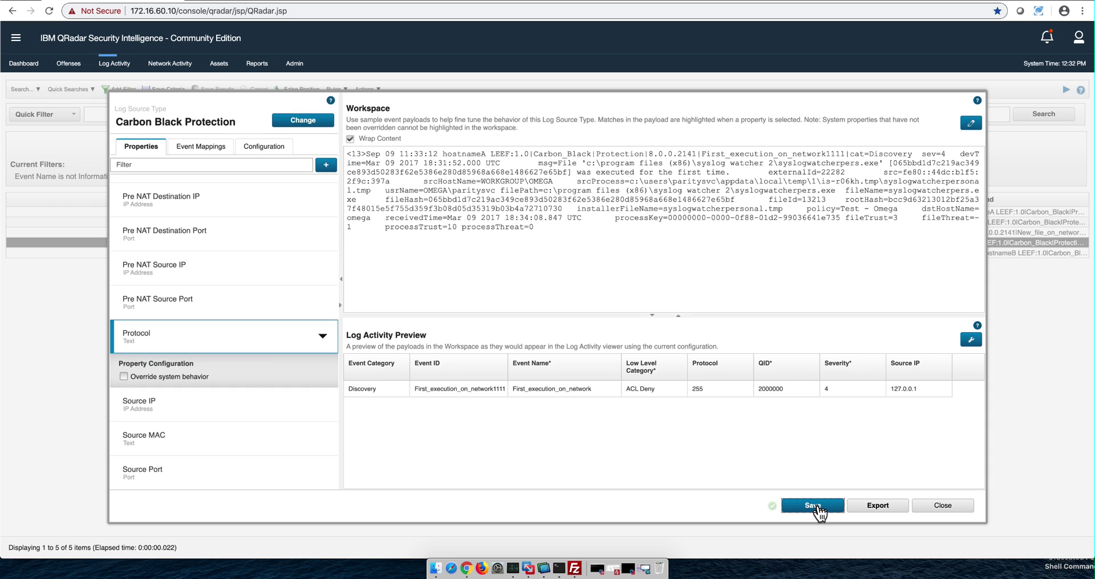
{"action": "left_click", "coordinate": [944, 507]}
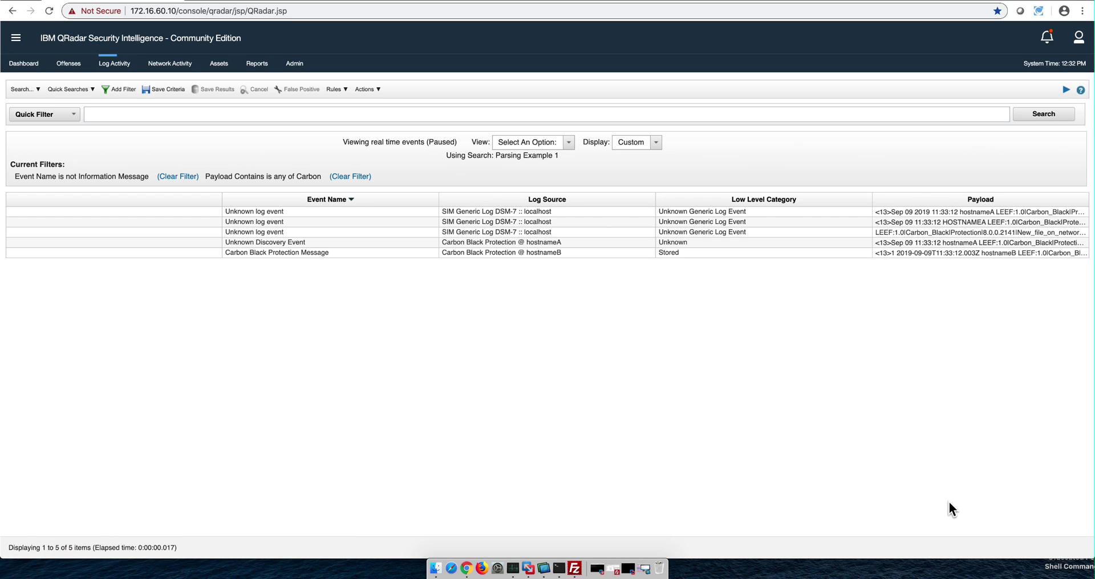
Switch to the Kali terminal, resend LEEF_CarbonBlack_SIMgeneric_Stored_unknown.syslog to 172.16.60.10 with logrun.pl using -t 10, and return to QRadar's Log Activity.
{"action": "left_click", "coordinate": [543, 568]}
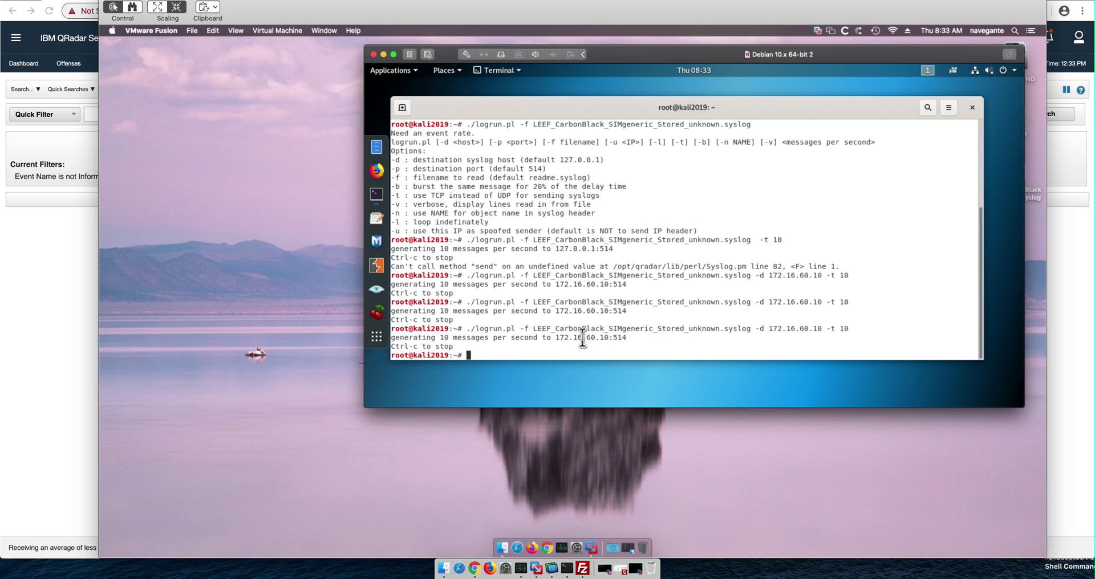
{"action": "key", "text": "Up"}
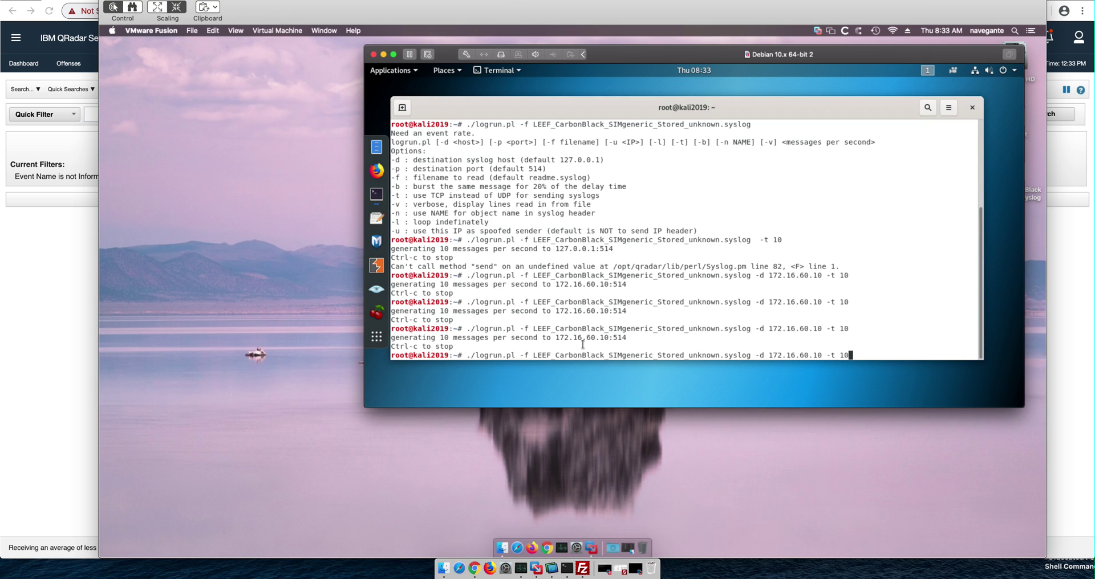
{"action": "key", "text": "Return"}
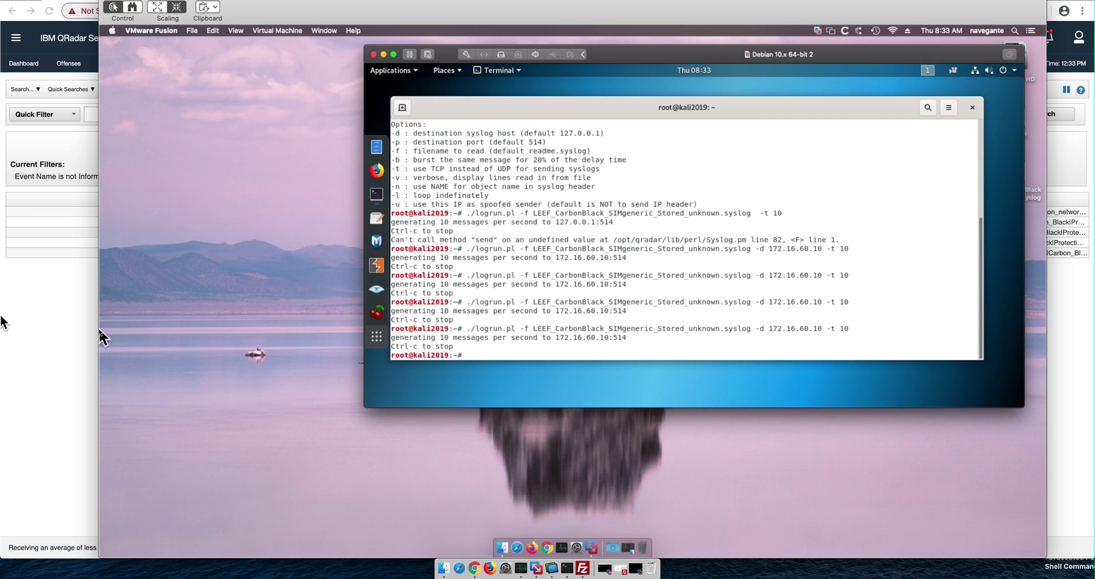
{"action": "left_click", "coordinate": [38, 296]}
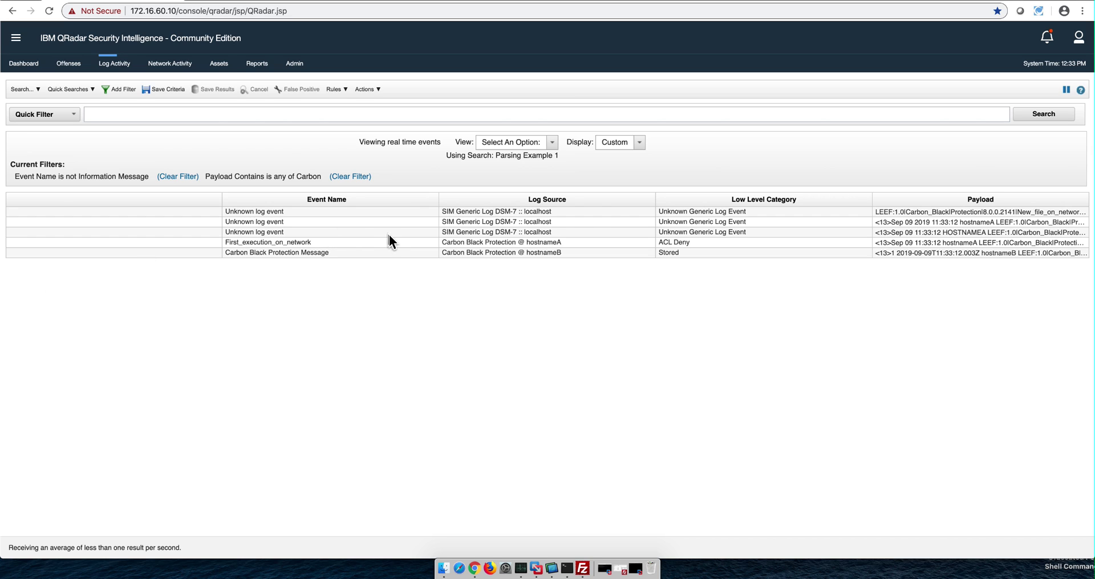